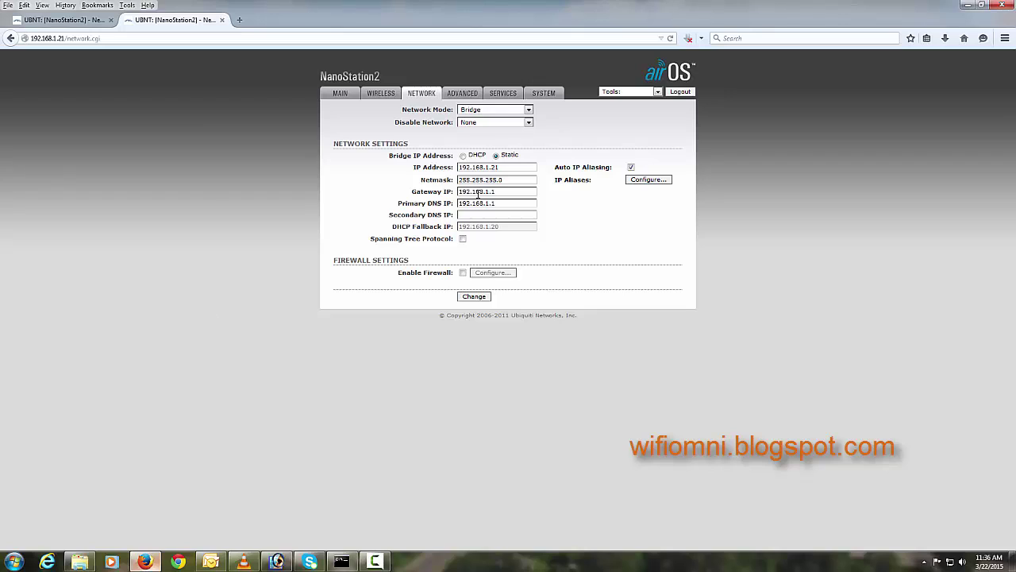
Check the static IP address in the network settings of both NanoStation2 devices, 192.168.1.21 and 192.168.1.20
{"action": "left_click_drag", "start_coordinate": [509, 167], "coordinate": [377, 161]}
{"action": "left_click", "coordinate": [381, 118]}
{"action": "left_click", "coordinate": [83, 20]}
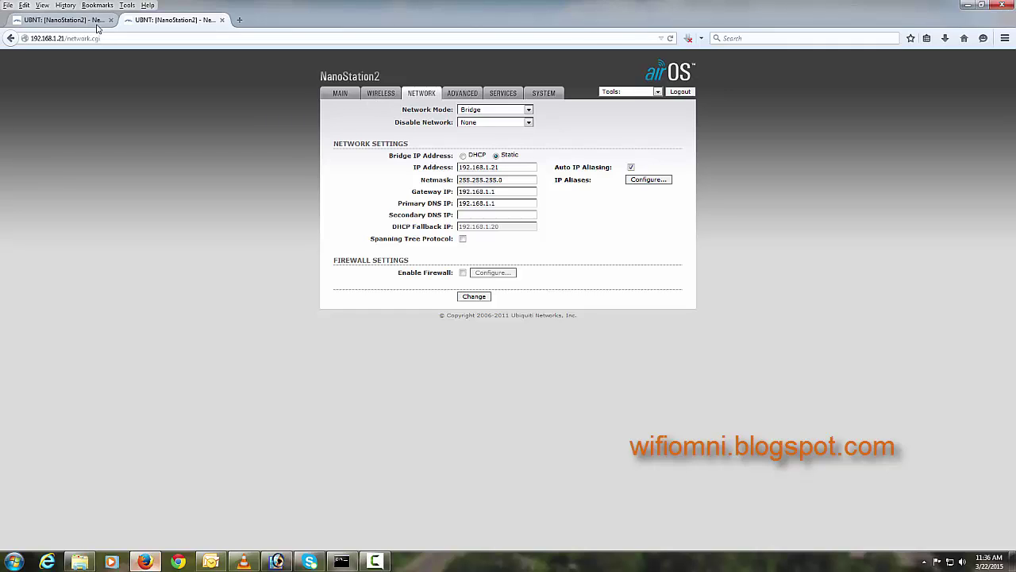
{"action": "left_click_drag", "start_coordinate": [505, 167], "coordinate": [399, 166]}
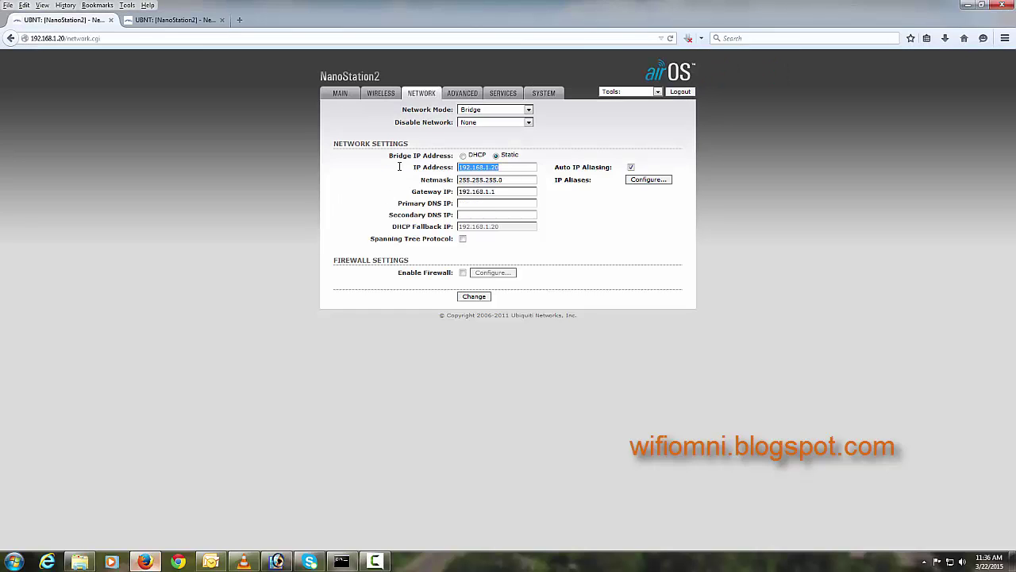
{"action": "left_click", "coordinate": [676, 243]}
{"action": "left_click", "coordinate": [967, 6]}
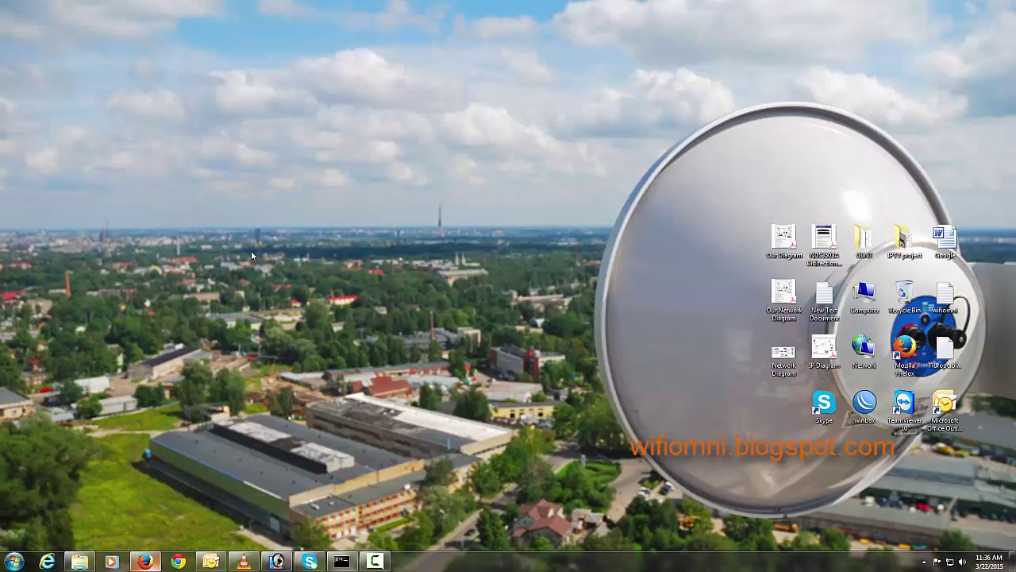
{"action": "right_click", "coordinate": [219, 226]}
{"action": "left_click", "coordinate": [254, 255]}
{"action": "left_click", "coordinate": [144, 562]}
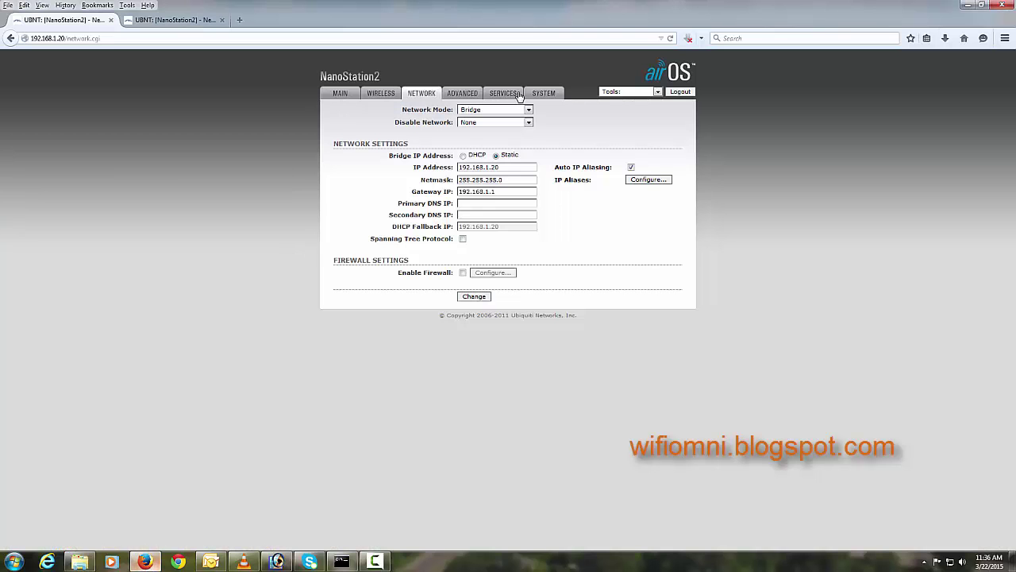
Open ubnt.com in a new browser tab and go to the Downloads page of its support section
{"action": "left_click", "coordinate": [241, 20]}
{"action": "type", "text": "ubnt.com"}
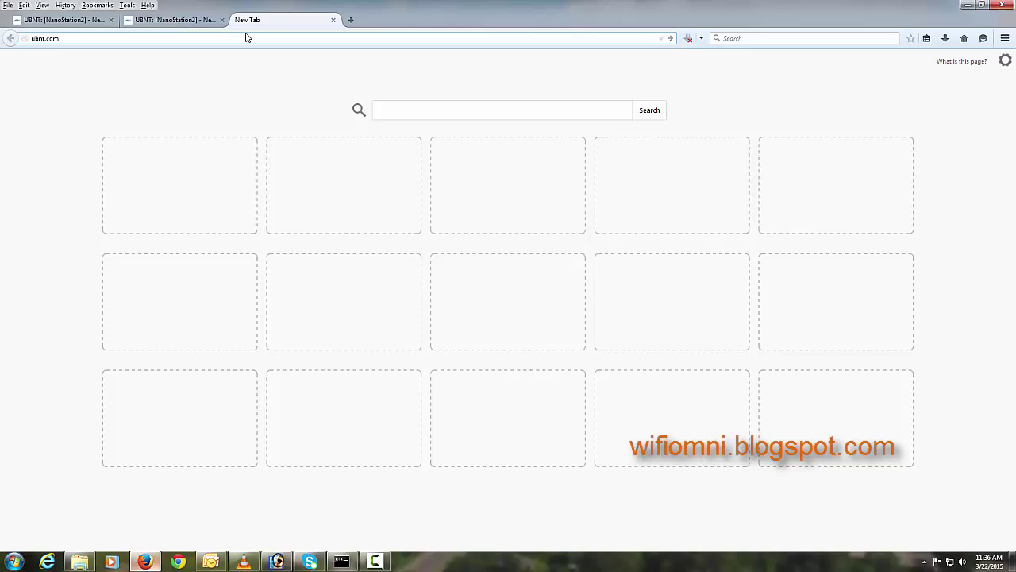
{"action": "key", "text": "Return"}
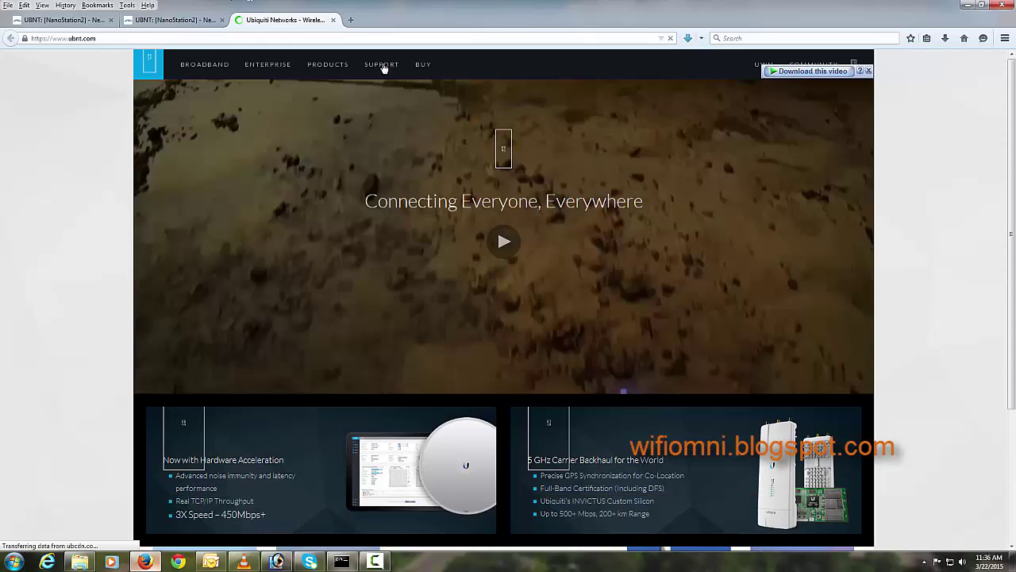
{"action": "left_click", "coordinate": [384, 66]}
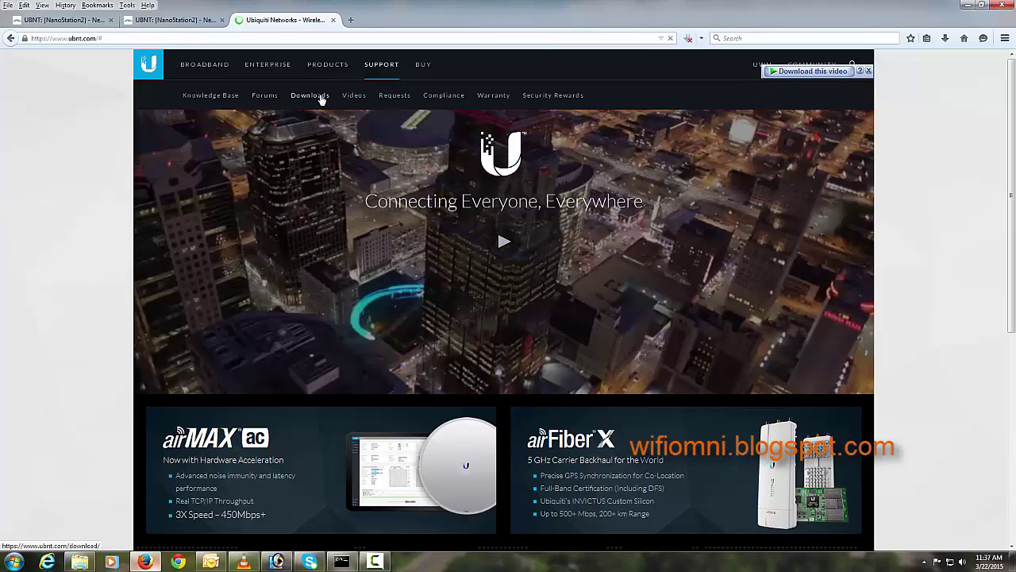
{"action": "left_click", "coordinate": [322, 99]}
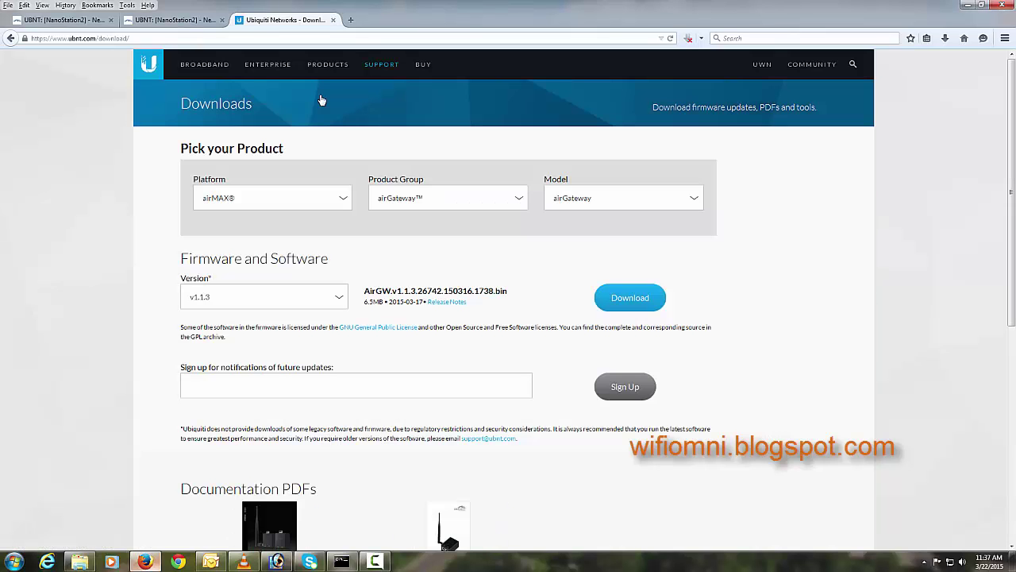
Pick the legacy NanoStation product group and the NS2 model for the firmware download
{"action": "left_click", "coordinate": [426, 203]}
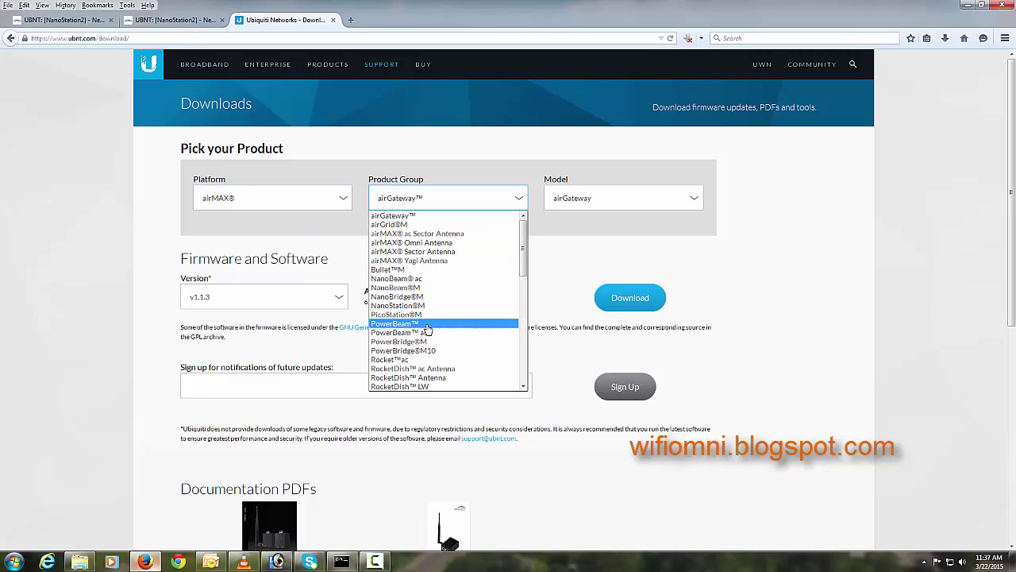
{"action": "scroll", "coordinate": [428, 330], "scroll_direction": "down", "scroll_amount": 7}
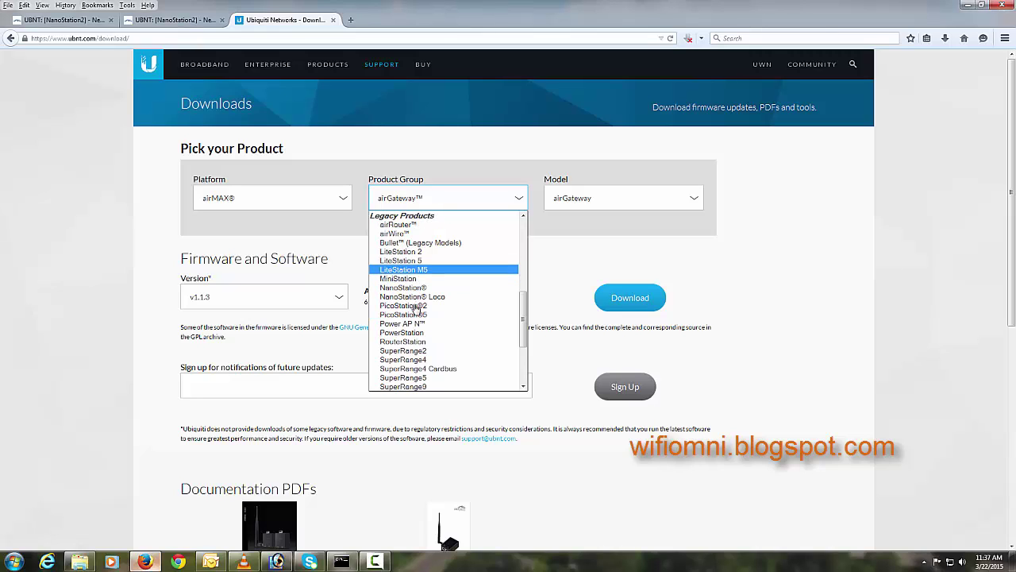
{"action": "left_click", "coordinate": [418, 289]}
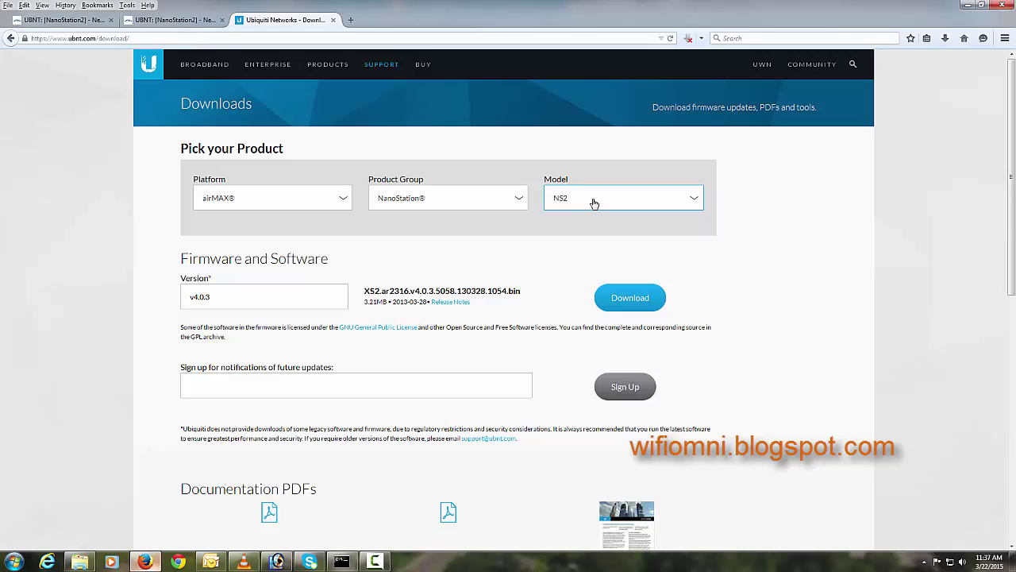
{"action": "left_click", "coordinate": [593, 203]}
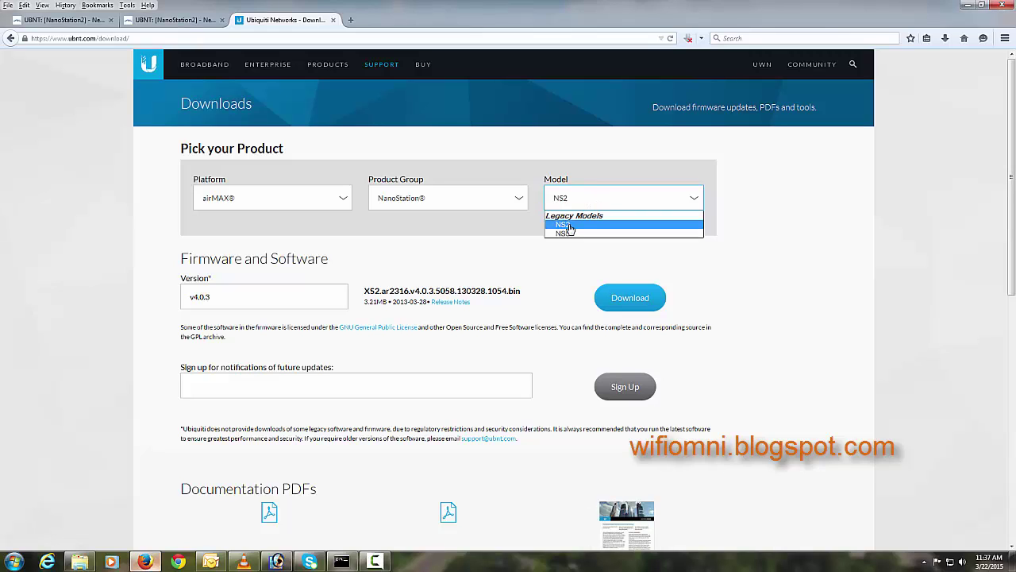
{"action": "left_click", "coordinate": [568, 227]}
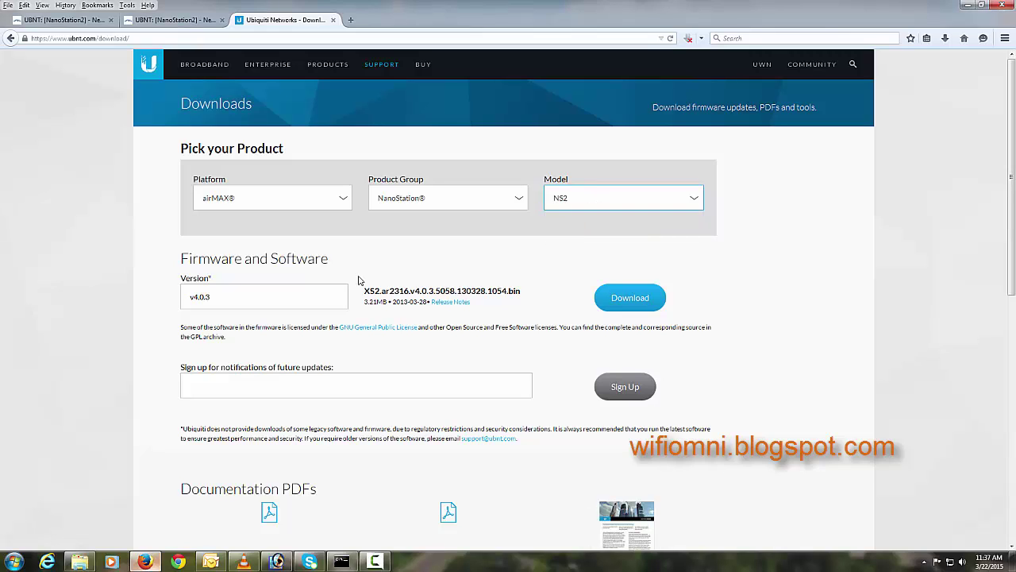
Download the v4.0.3 firmware file XS2.ar2316.v4.0.3.5058.130328.1054.bin to the Desktop and close the download page
{"action": "left_click", "coordinate": [632, 298]}
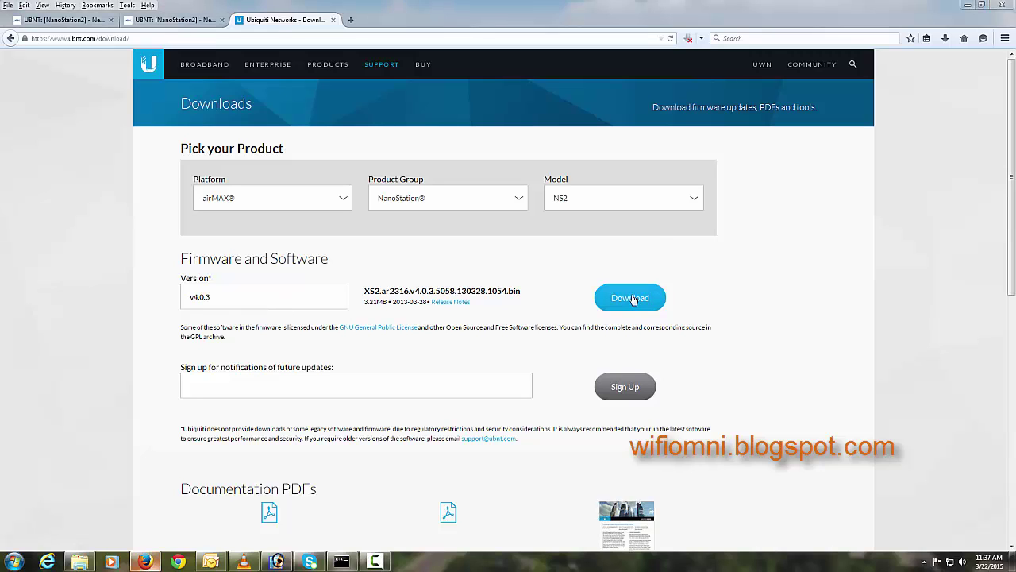
{"action": "left_click", "coordinate": [595, 275]}
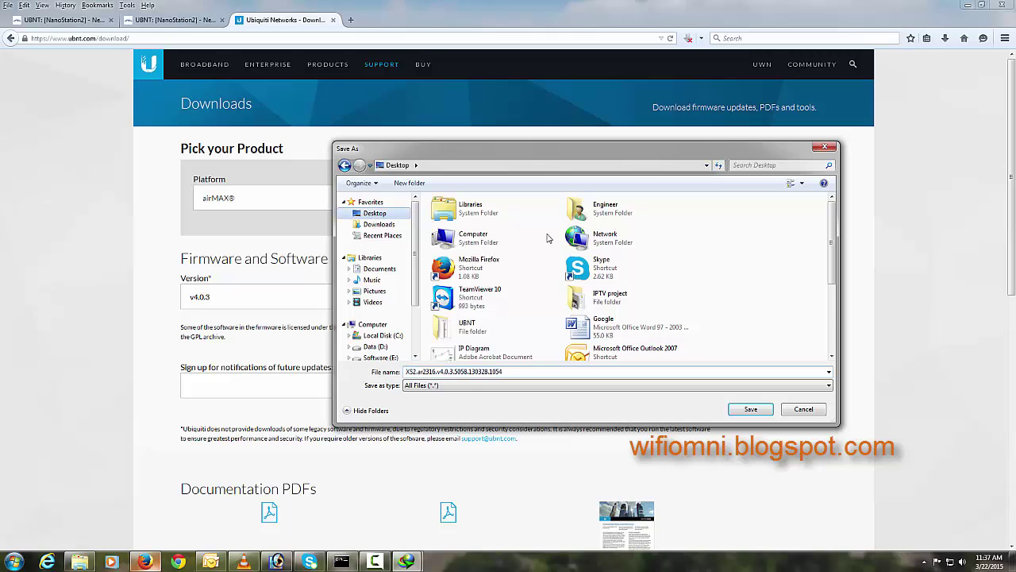
{"action": "left_click", "coordinate": [747, 410]}
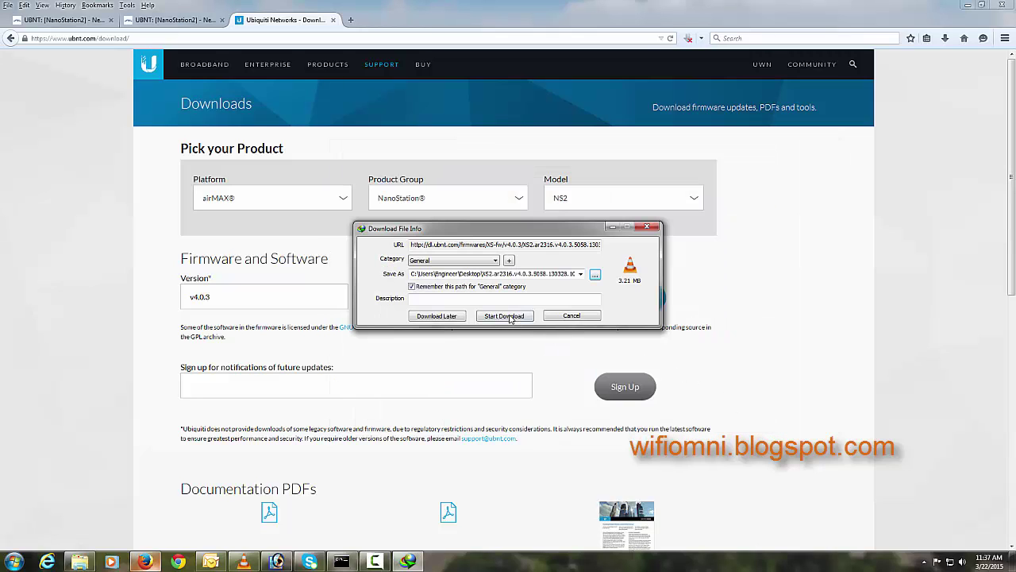
{"action": "left_click", "coordinate": [510, 316]}
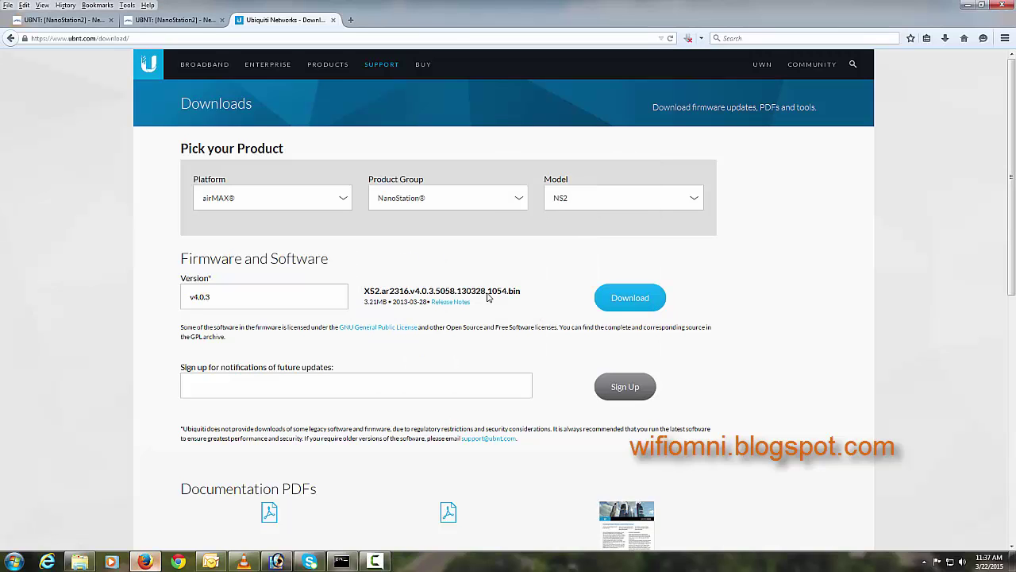
{"action": "left_click", "coordinate": [334, 20]}
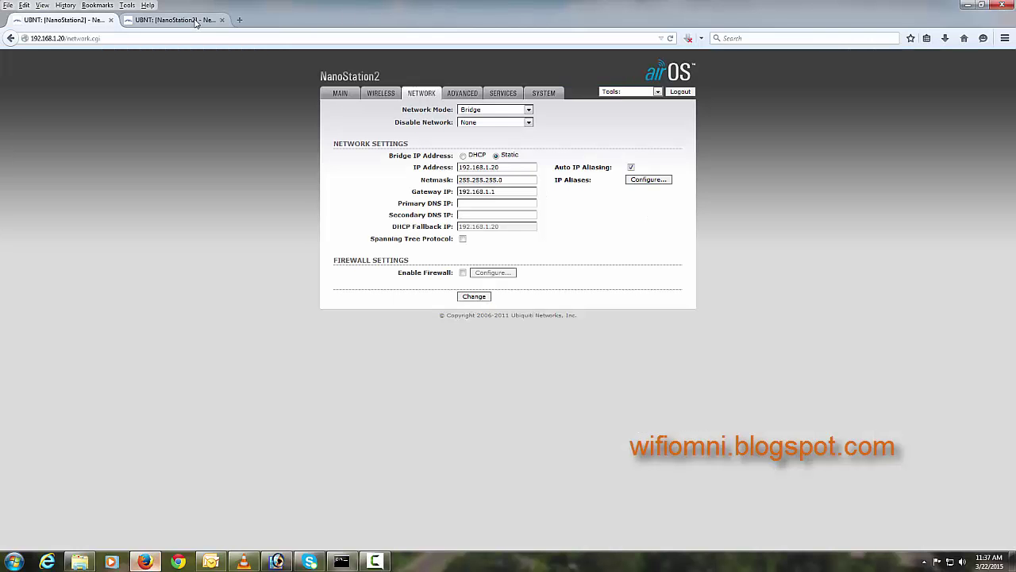
Open the firmware upload window from the system settings of the NanoStation2 at 192.168.1.20
{"action": "left_click", "coordinate": [195, 22]}
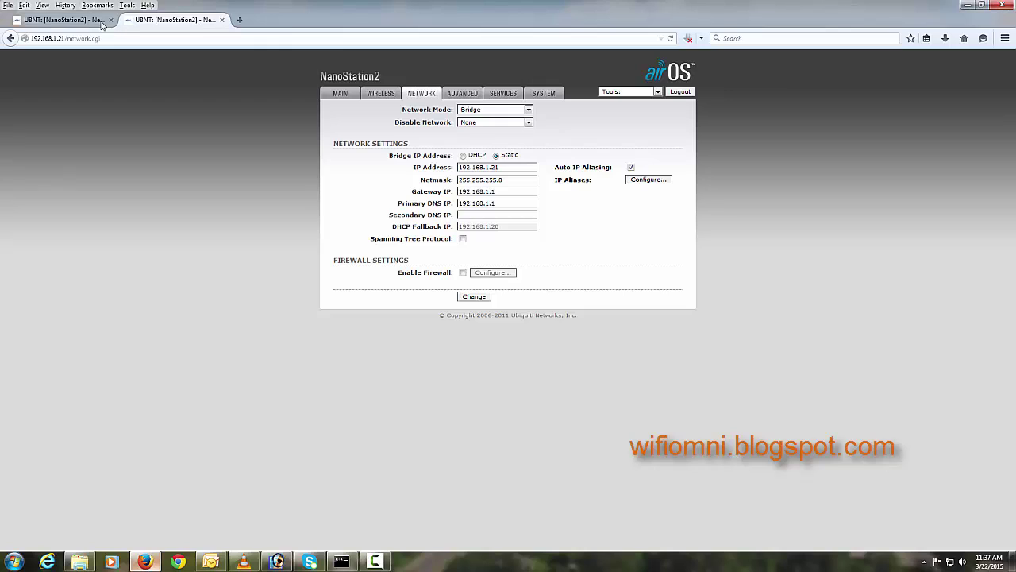
{"action": "left_click", "coordinate": [65, 22]}
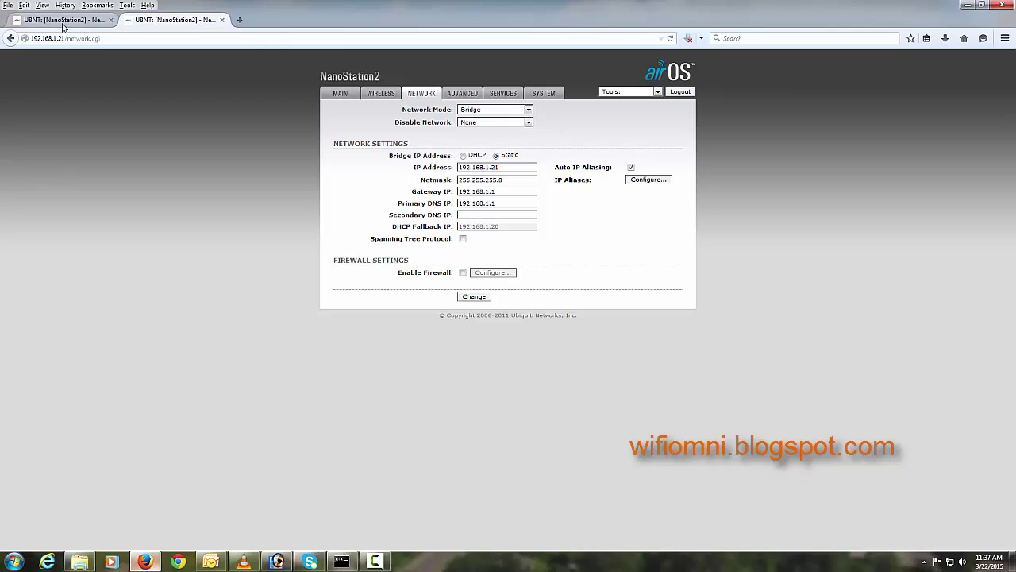
{"action": "left_click", "coordinate": [547, 94]}
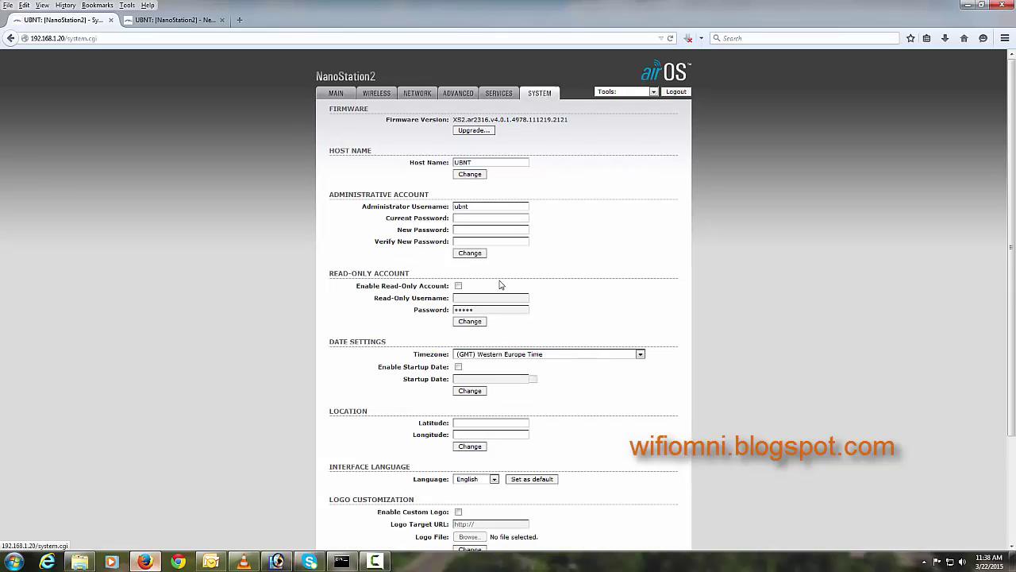
{"action": "left_click", "coordinate": [476, 133]}
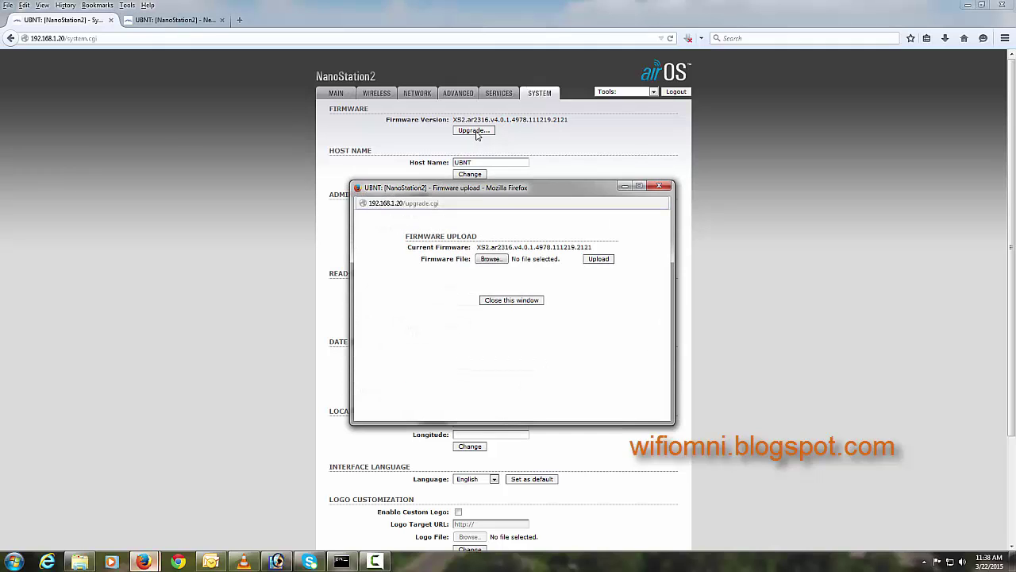
Upload XS2.ar2316.v4.0.3.5058.130328.1054.bin from the Desktop as the firmware file for the 192.168.1.20 device
{"action": "left_click", "coordinate": [490, 259]}
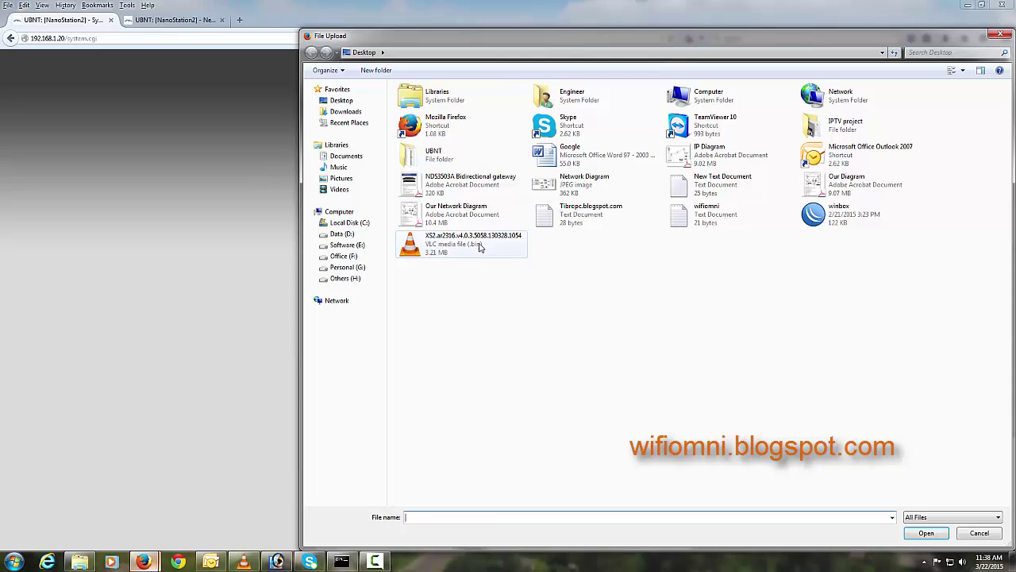
{"action": "left_click", "coordinate": [480, 248]}
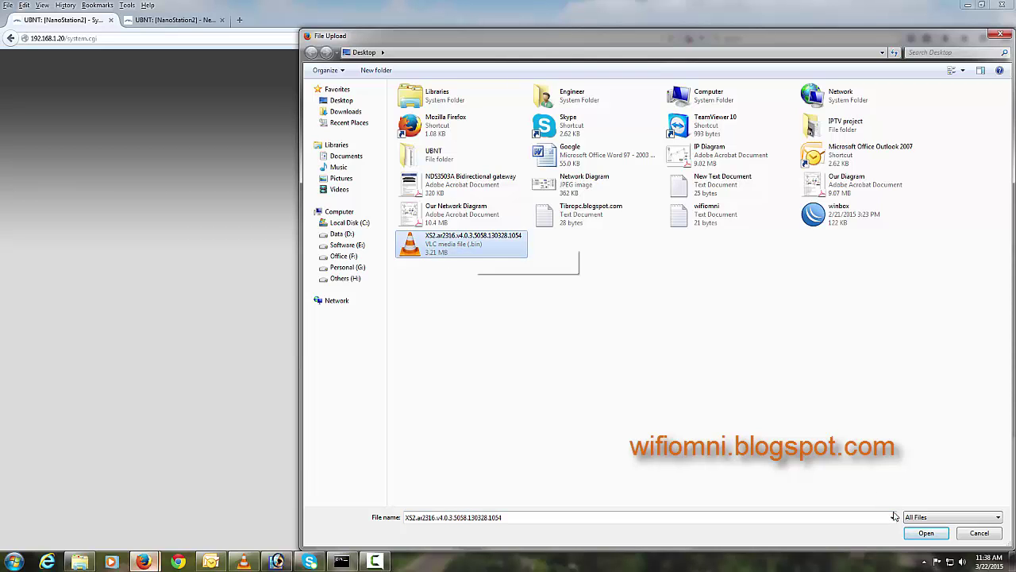
{"action": "left_click", "coordinate": [926, 537]}
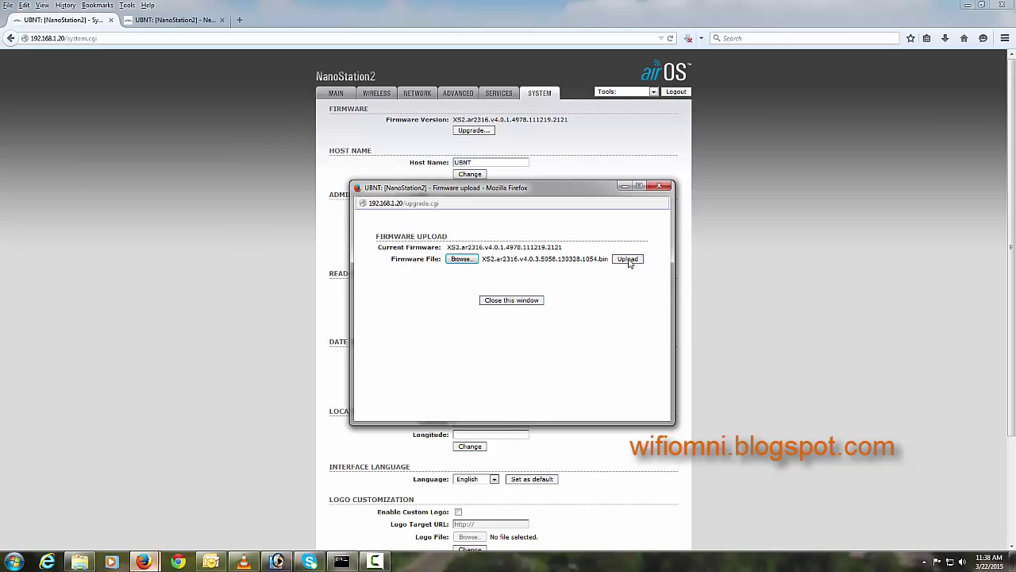
{"action": "left_click", "coordinate": [628, 259]}
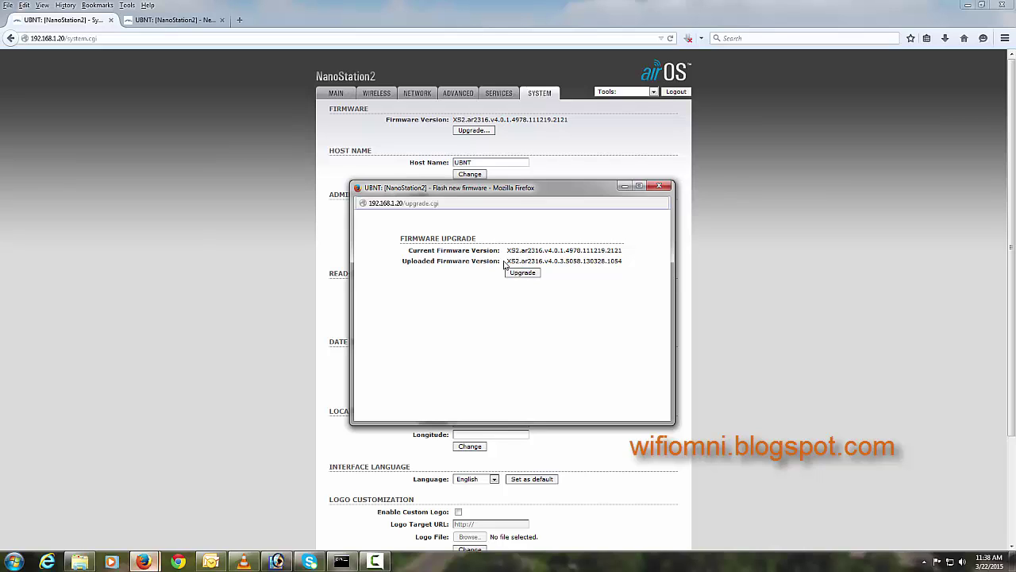
Compare the uploaded firmware version with the current firmware version of the 192.168.1.20 device
{"action": "left_click_drag", "start_coordinate": [546, 260], "coordinate": [627, 270]}
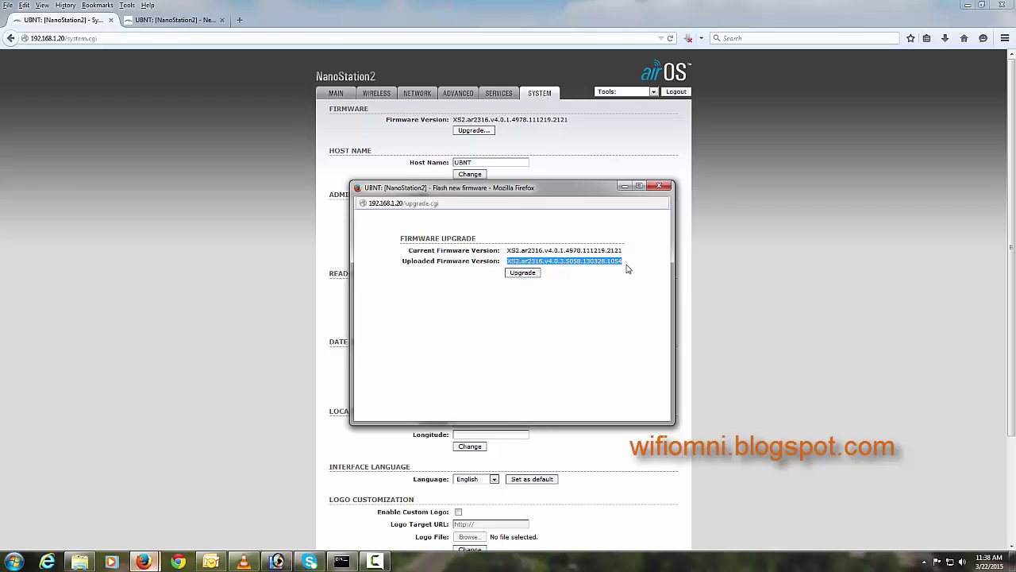
{"action": "left_click", "coordinate": [508, 248]}
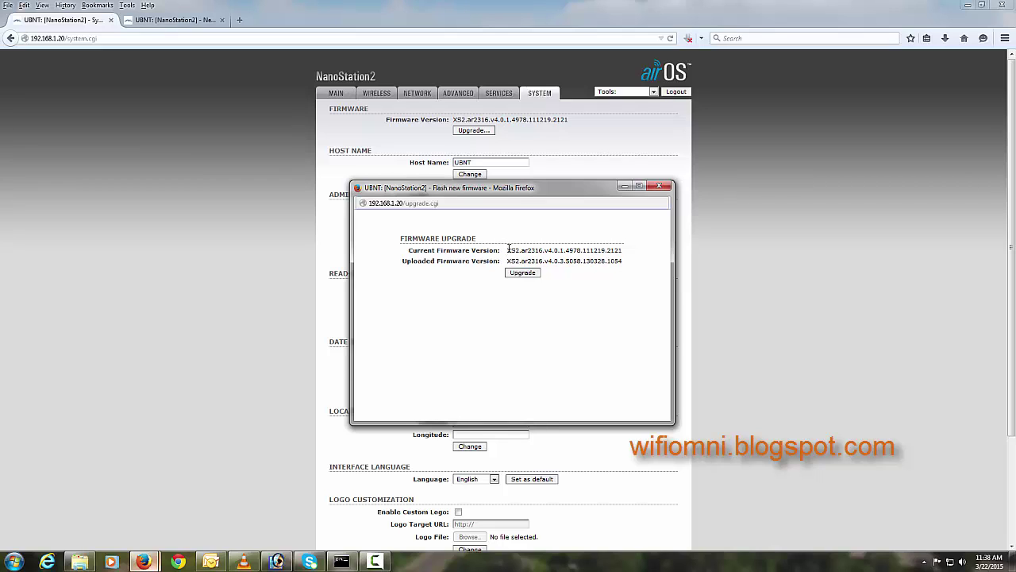
{"action": "left_click_drag", "start_coordinate": [506, 250], "coordinate": [582, 250]}
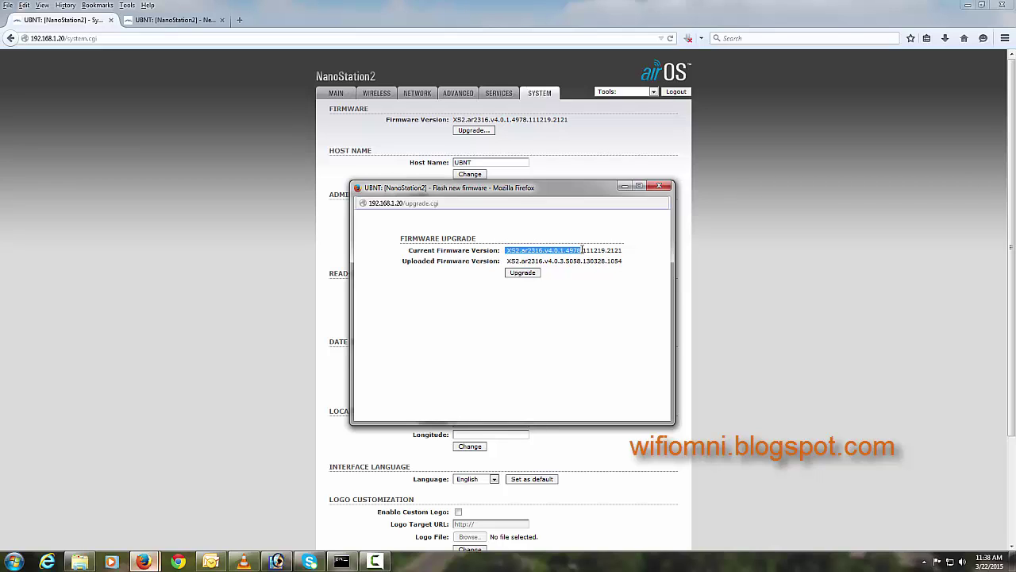
{"action": "left_click", "coordinate": [582, 251]}
{"action": "left_click", "coordinate": [567, 295]}
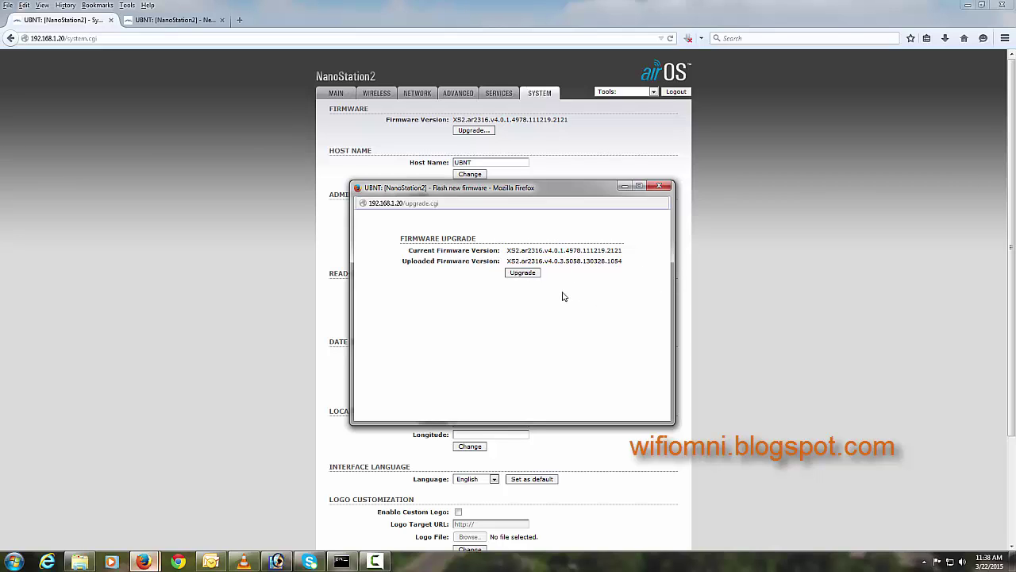
Open the firmware upload window from the system settings of the NanoStation2 at 192.168.1.21
{"action": "left_click", "coordinate": [191, 22]}
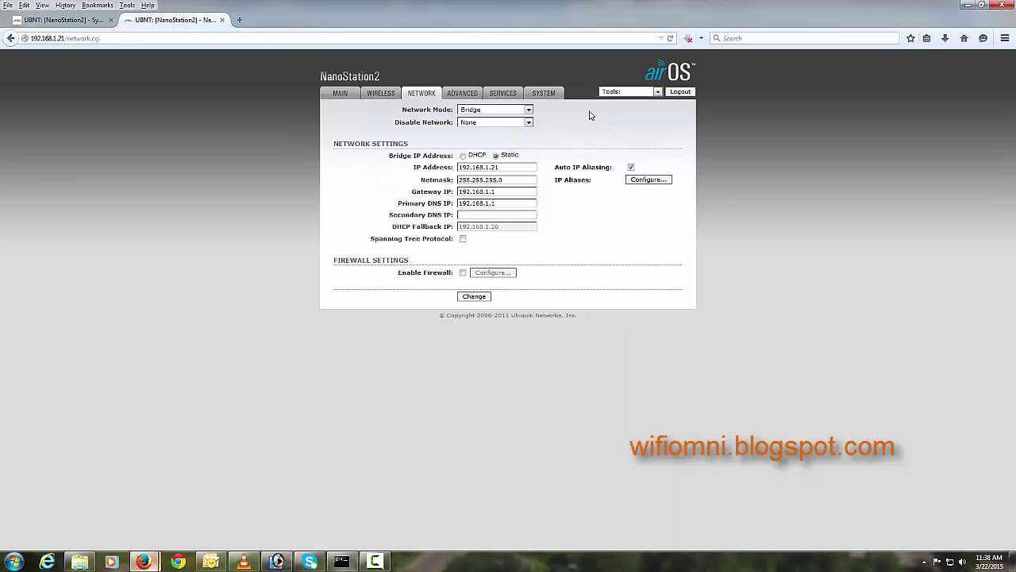
{"action": "left_click", "coordinate": [546, 94]}
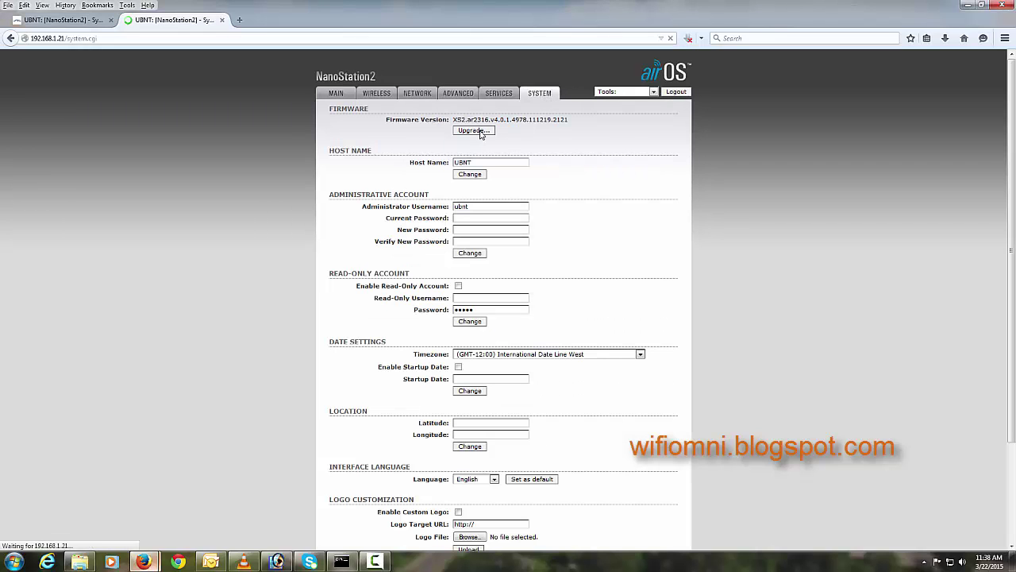
{"action": "left_click", "coordinate": [480, 132]}
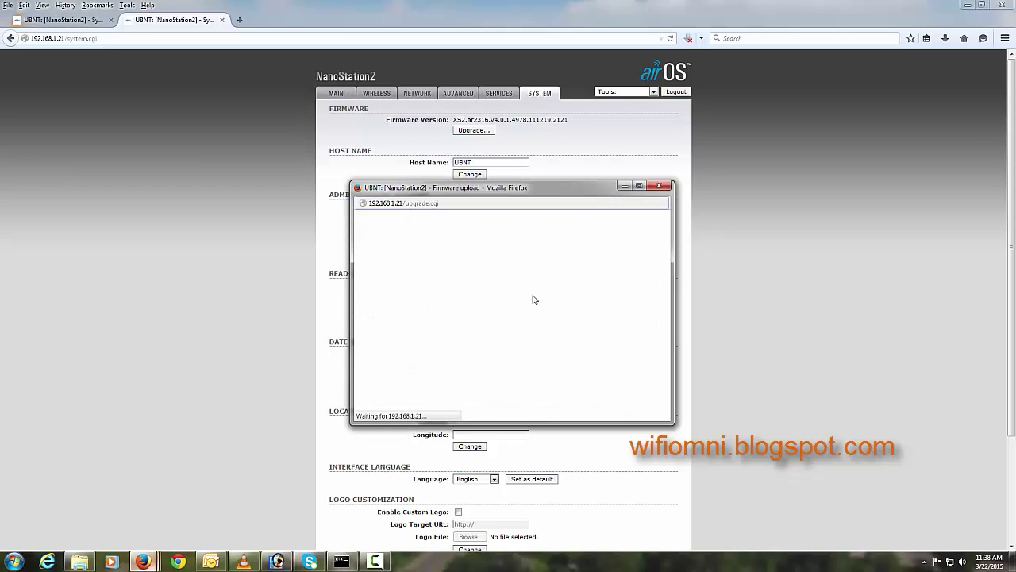
{"action": "left_click", "coordinate": [492, 259]}
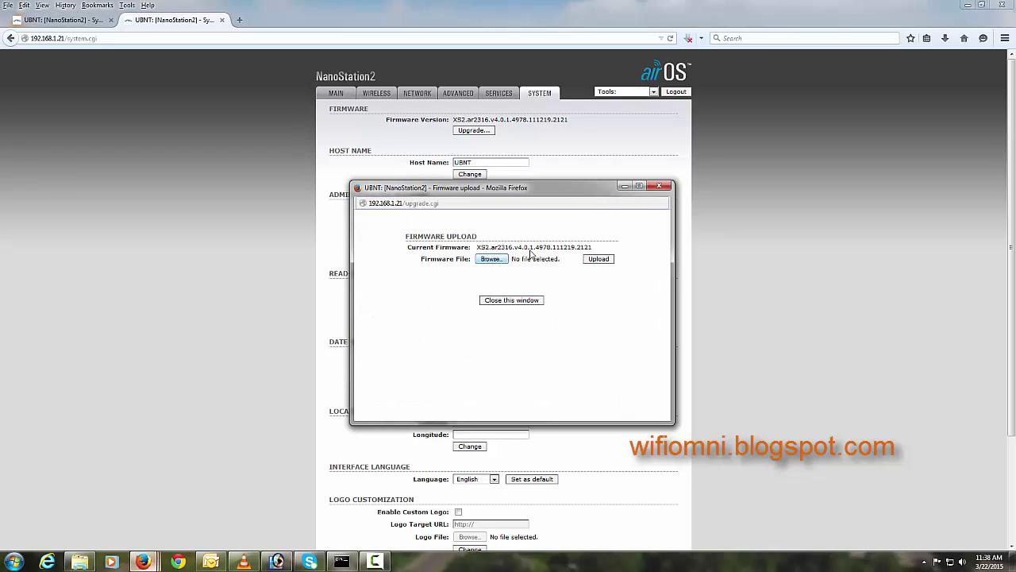
{"action": "left_click_drag", "start_coordinate": [515, 248], "coordinate": [553, 248]}
Upload XS2.ar2316.v4.0.3.5058.130328.1054.bin from the Desktop to the 192.168.1.21 device and start its firmware upgrade
{"action": "left_click", "coordinate": [496, 261]}
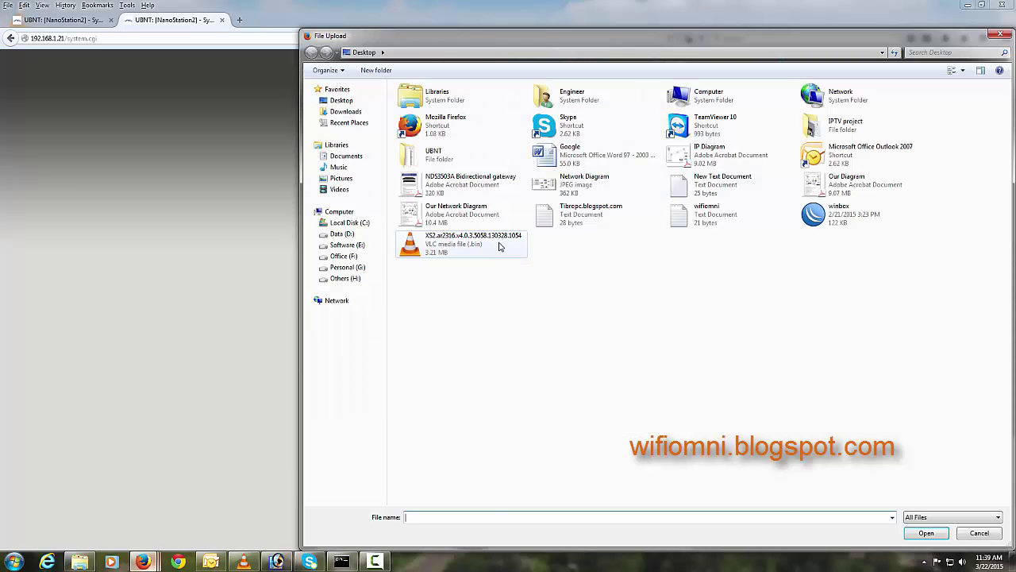
{"action": "left_click", "coordinate": [500, 245]}
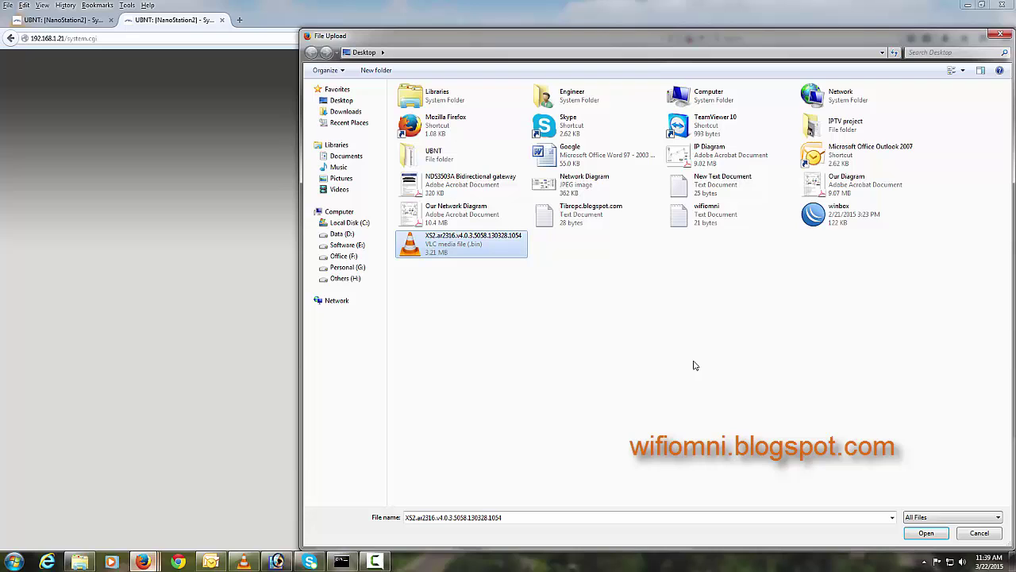
{"action": "left_click", "coordinate": [925, 532]}
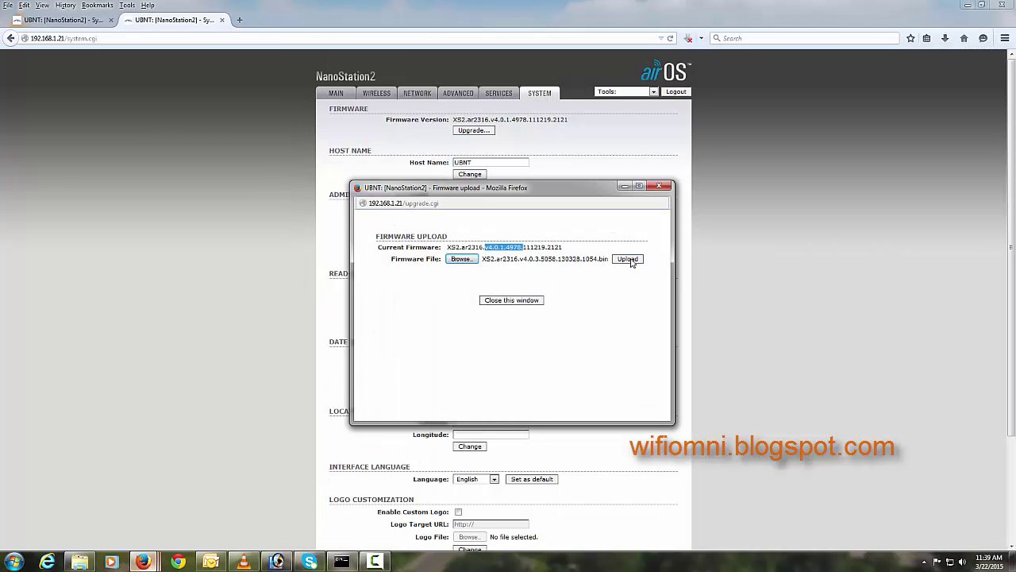
{"action": "left_click", "coordinate": [629, 260]}
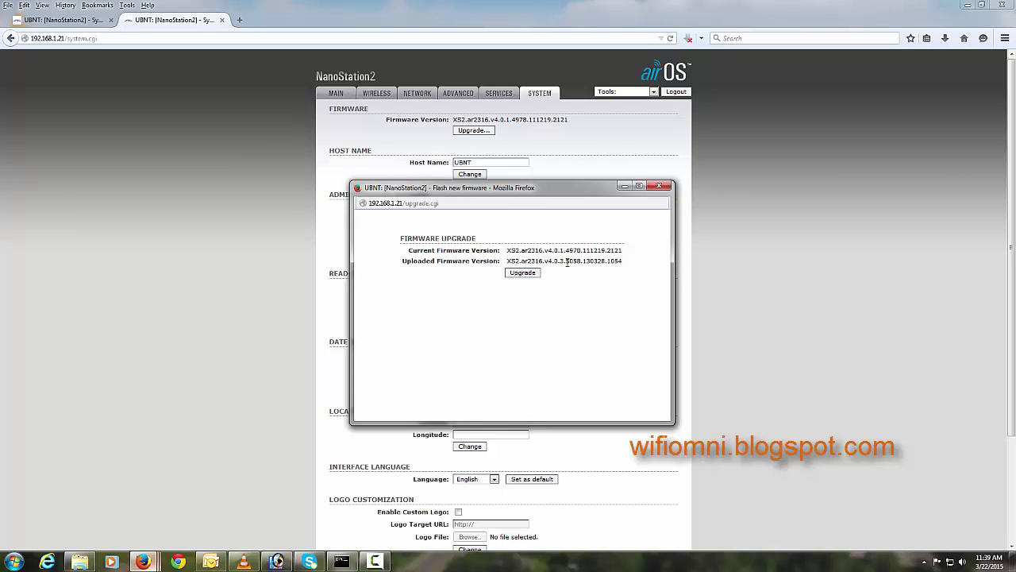
{"action": "left_click_drag", "start_coordinate": [567, 262], "coordinate": [548, 250]}
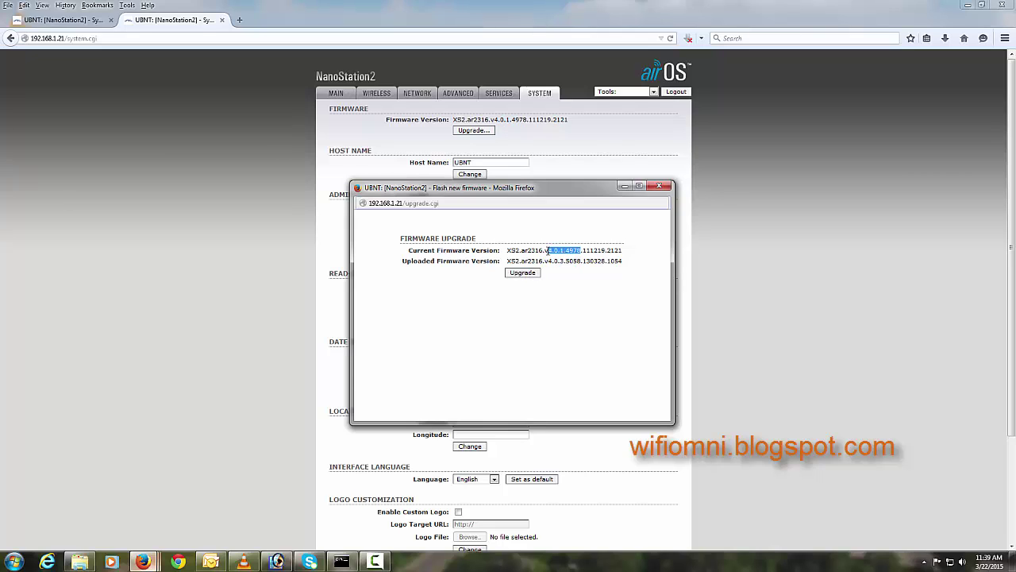
{"action": "left_click", "coordinate": [524, 274]}
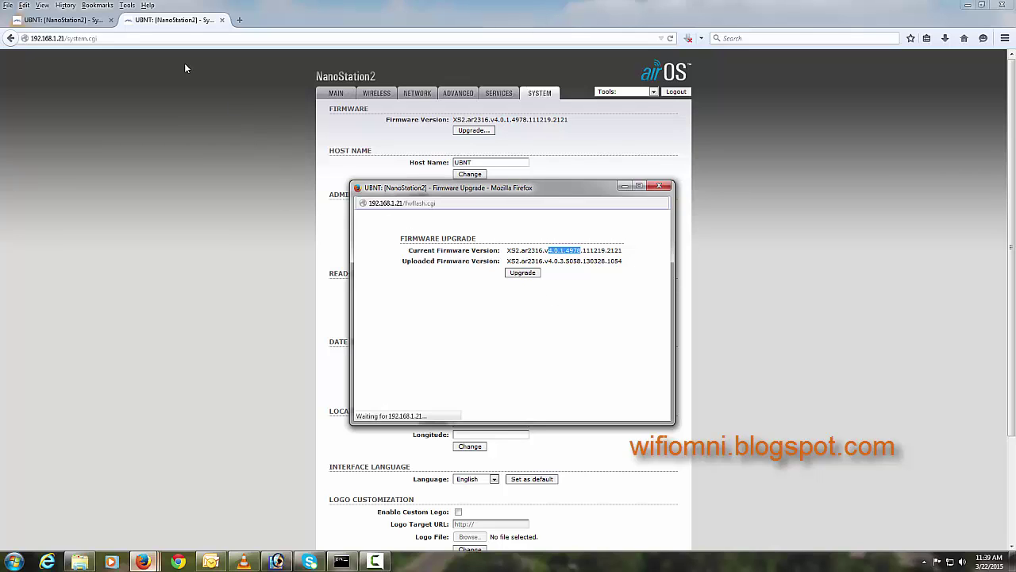
Reopen the firmware upload window from the system settings of the NanoStation2 at 192.168.1.20
{"action": "left_click", "coordinate": [97, 21]}
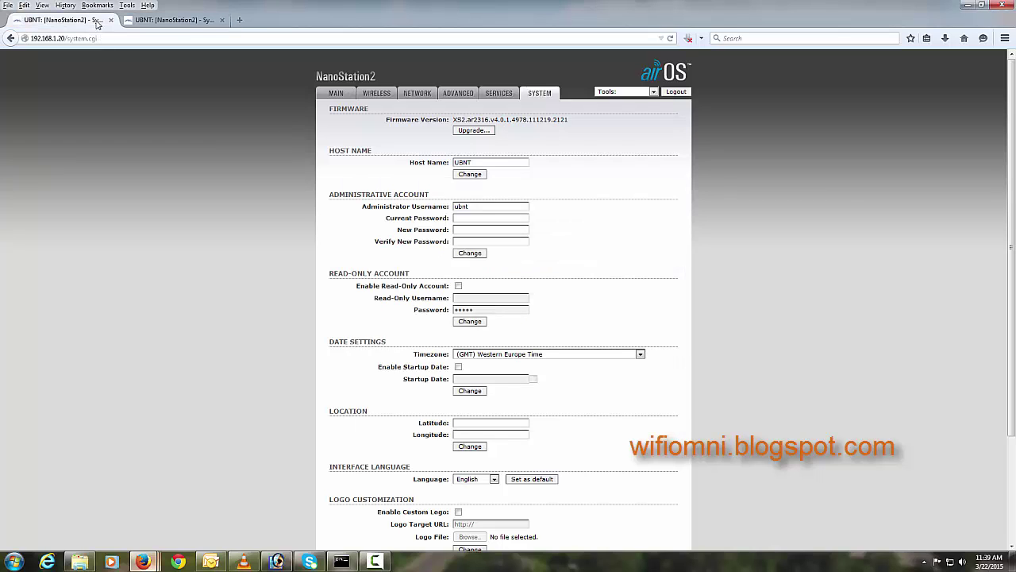
{"action": "left_click", "coordinate": [474, 130]}
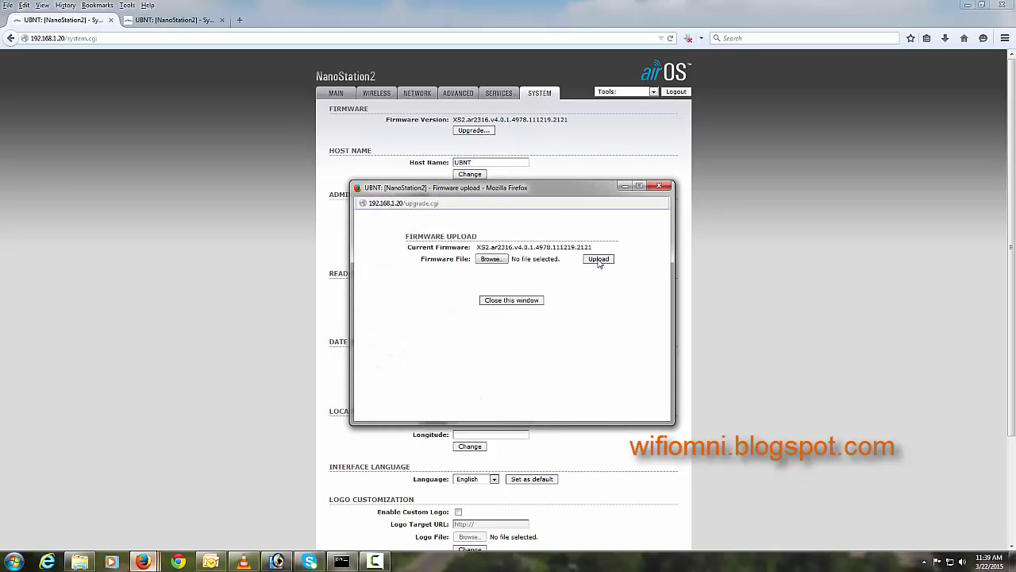
{"action": "left_click", "coordinate": [598, 259]}
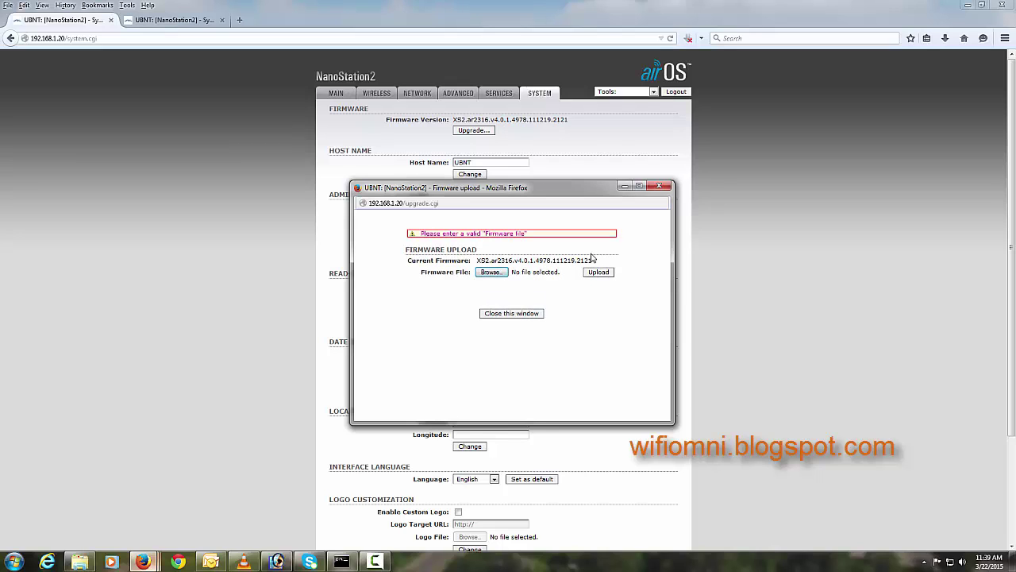
Upload XS2.ar2316.v4.0.3.5058.130328.1054.bin from the Desktop to the 192.168.1.20 device and start its firmware upgrade
{"action": "left_click", "coordinate": [488, 273]}
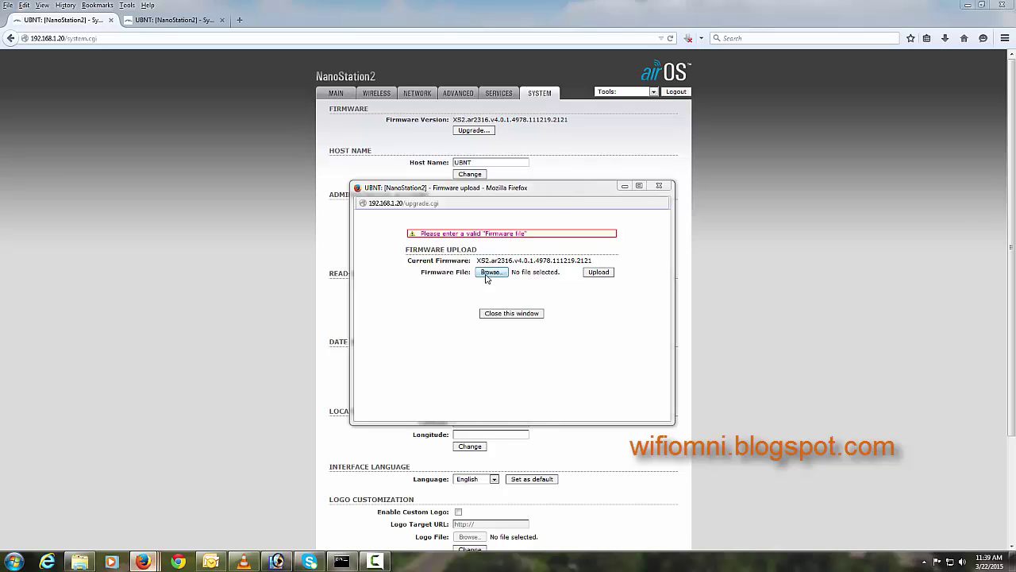
{"action": "left_click", "coordinate": [468, 248]}
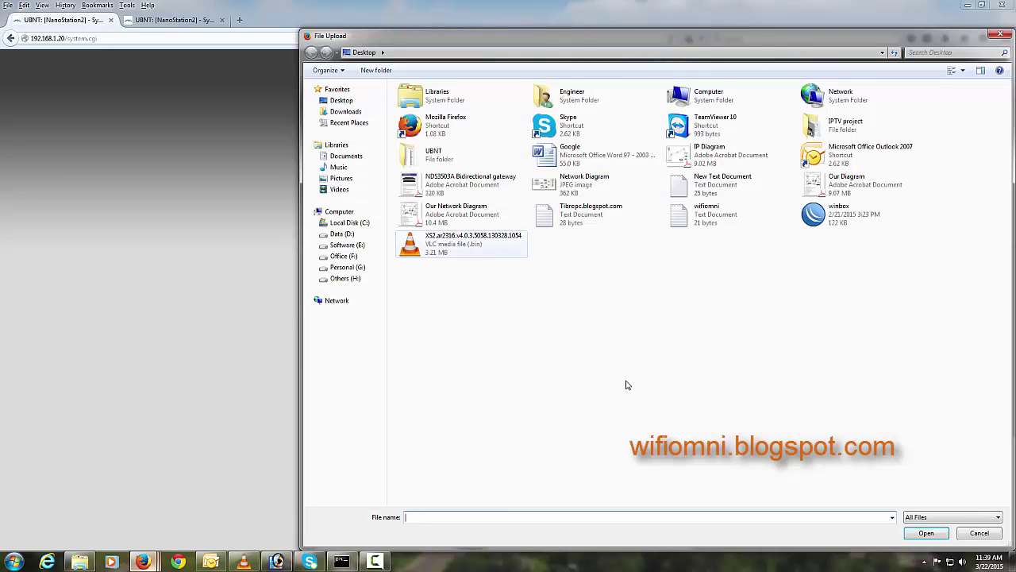
{"action": "left_click", "coordinate": [926, 533]}
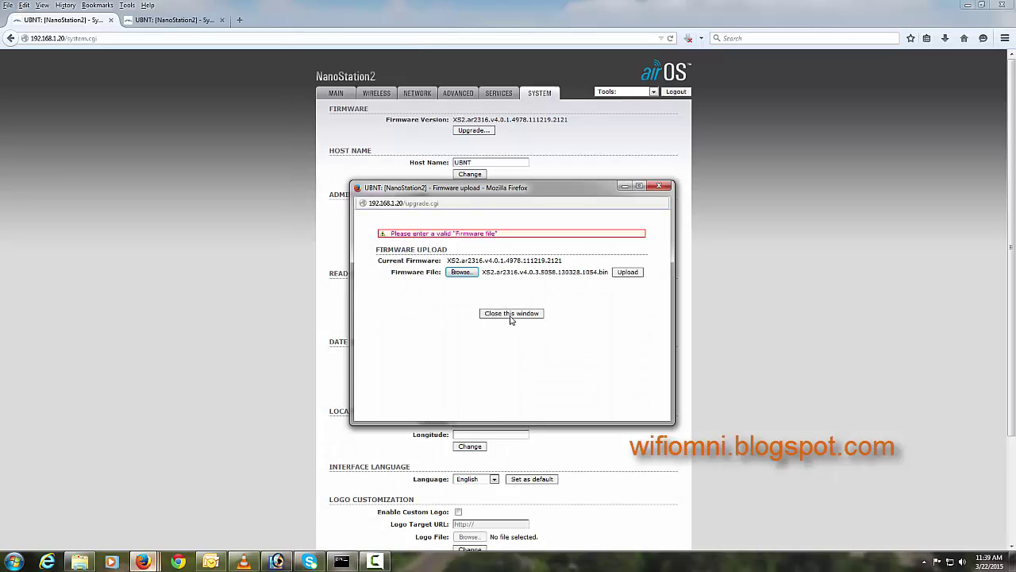
{"action": "left_click", "coordinate": [629, 272]}
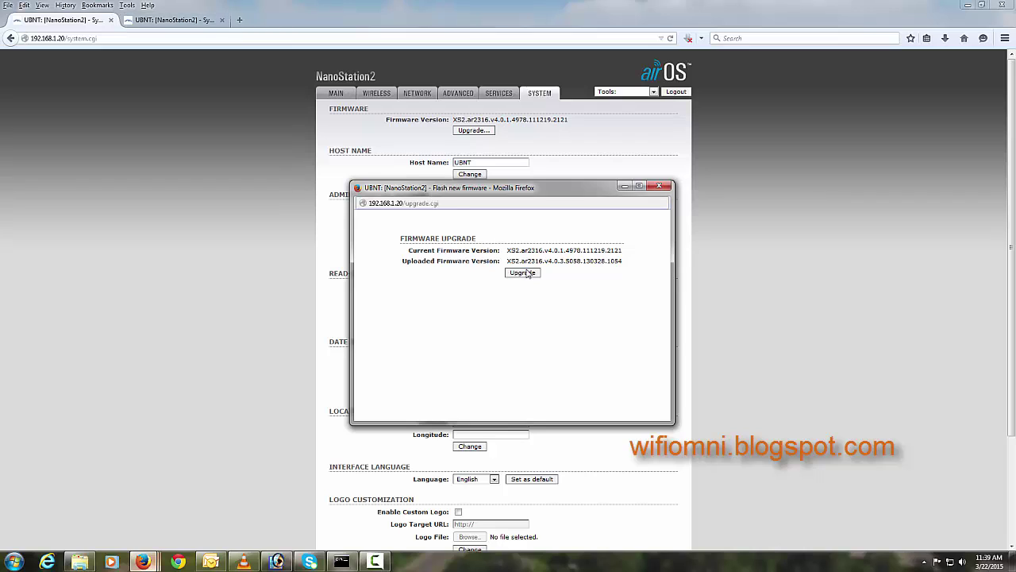
{"action": "left_click", "coordinate": [523, 272]}
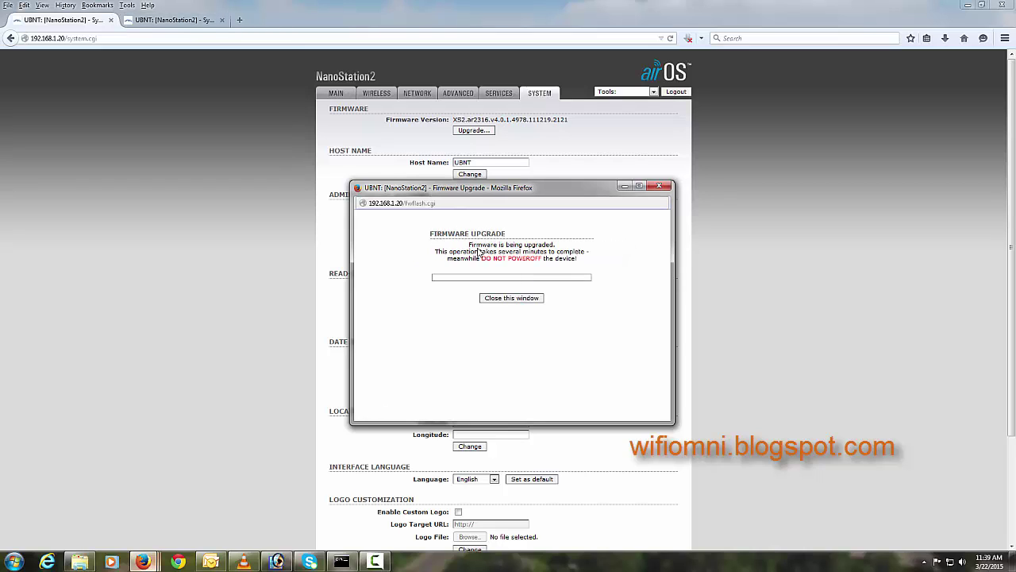
Review both devices' system pages and check the running ping to 192.168.1.20 in the Command Prompt
{"action": "left_click", "coordinate": [200, 23]}
{"action": "left_click", "coordinate": [200, 23]}
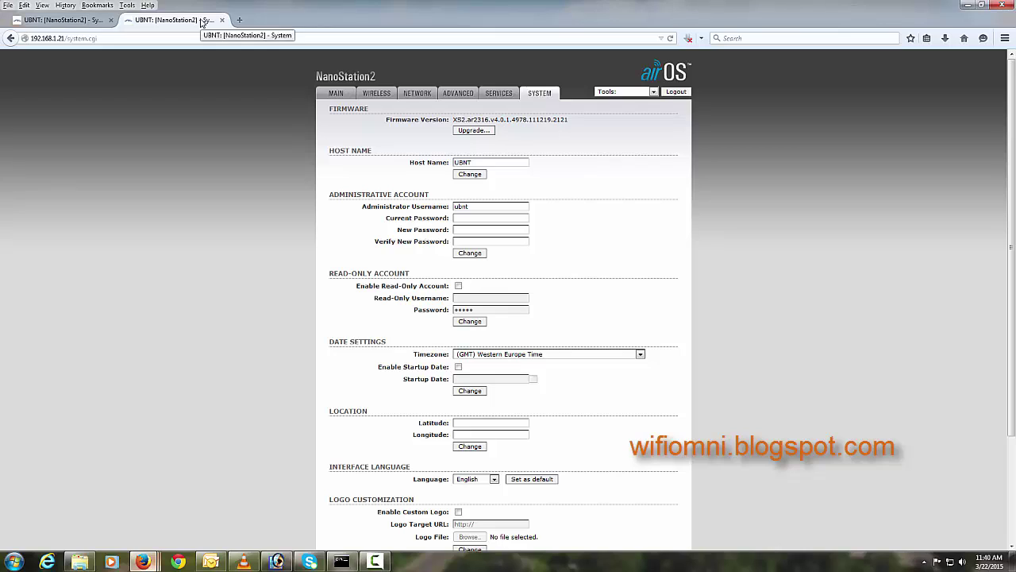
{"action": "left_click", "coordinate": [95, 24]}
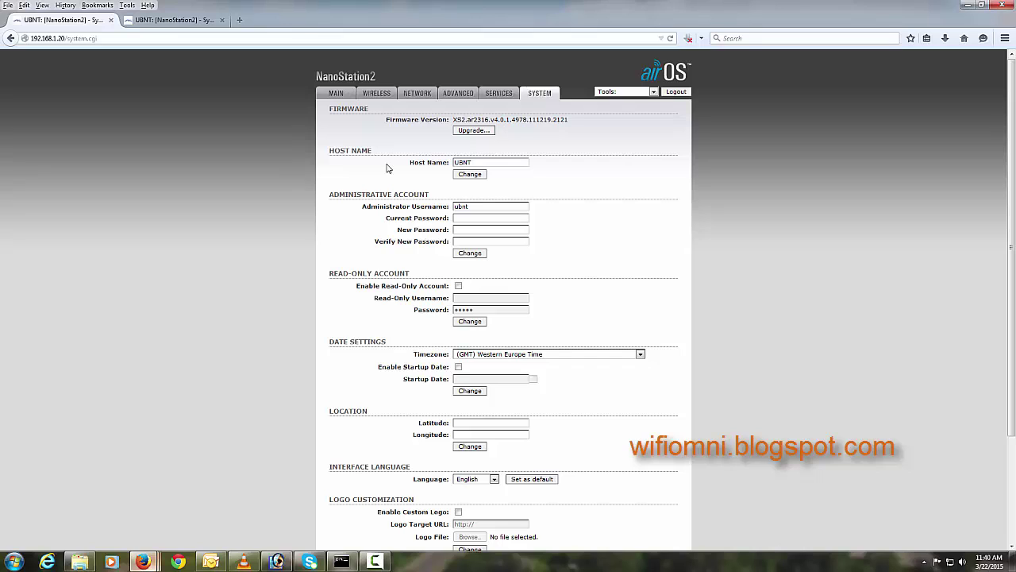
{"action": "left_click", "coordinate": [346, 564]}
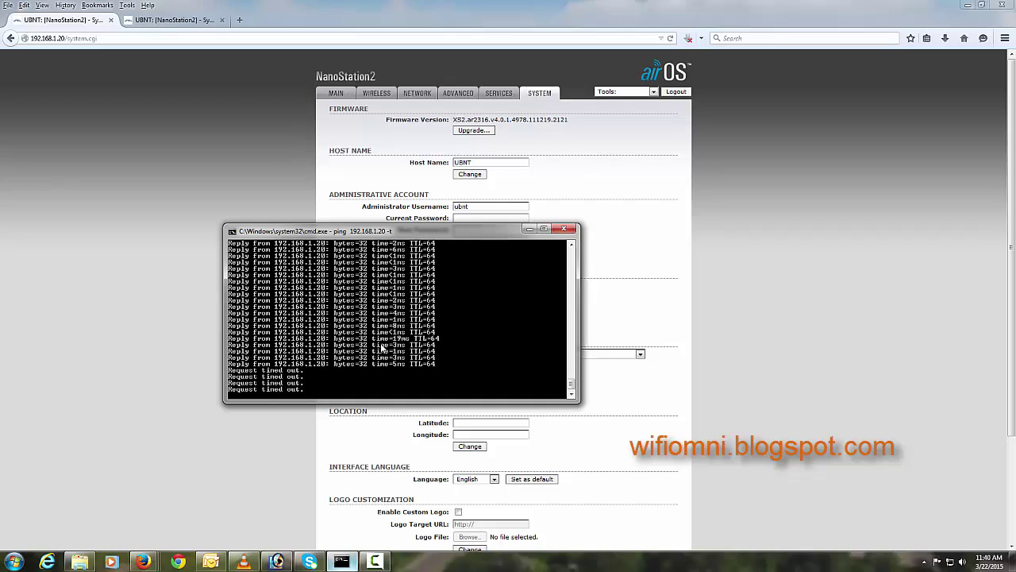
Open a second Command Prompt and start a continuous ping with "ping 192.168.1.21 -t"
{"action": "key", "text": "super+r"}
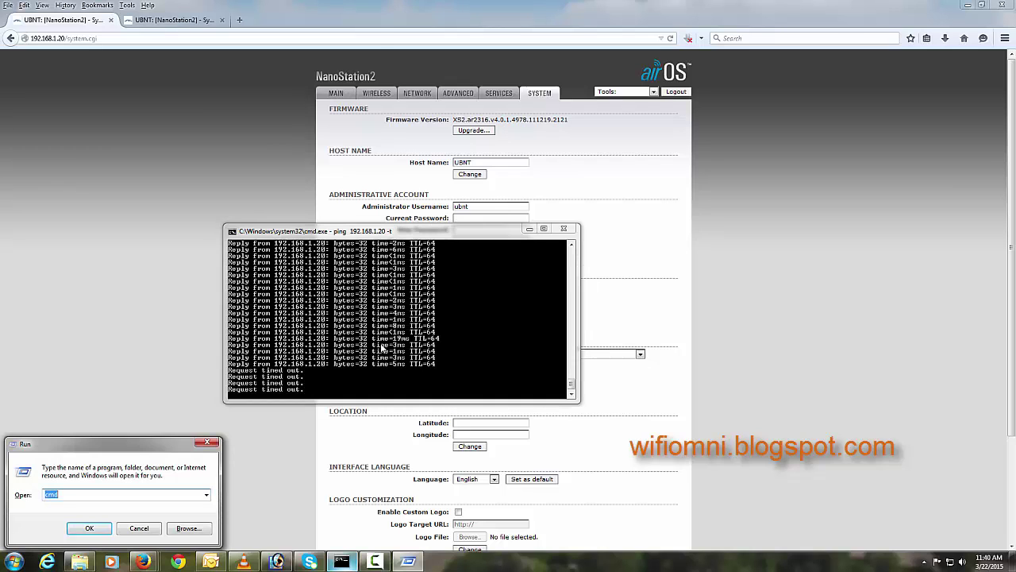
{"action": "key", "text": "Return"}
{"action": "type", "text": "p"}
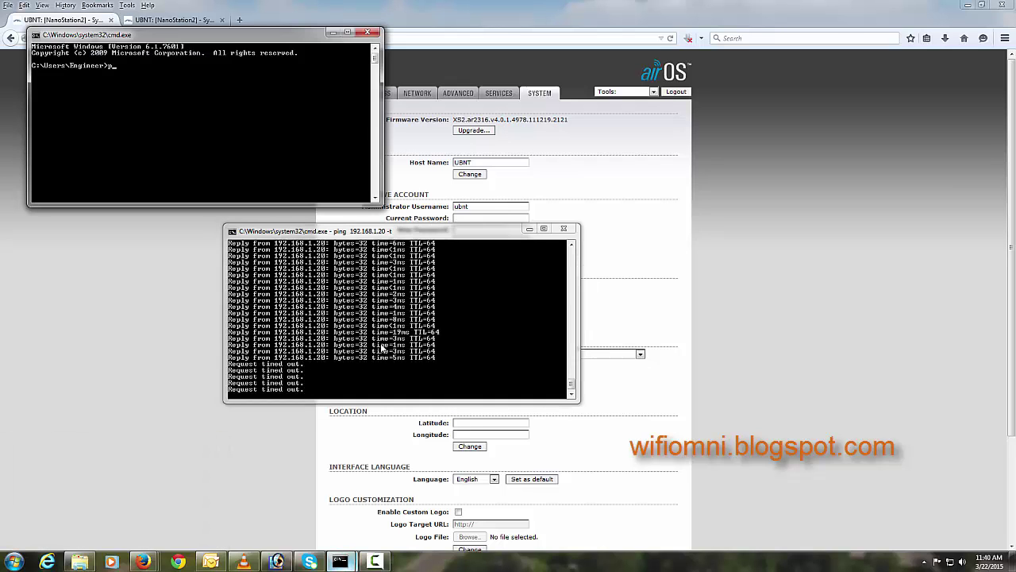
{"action": "type", "text": "ing 192.168.1."}
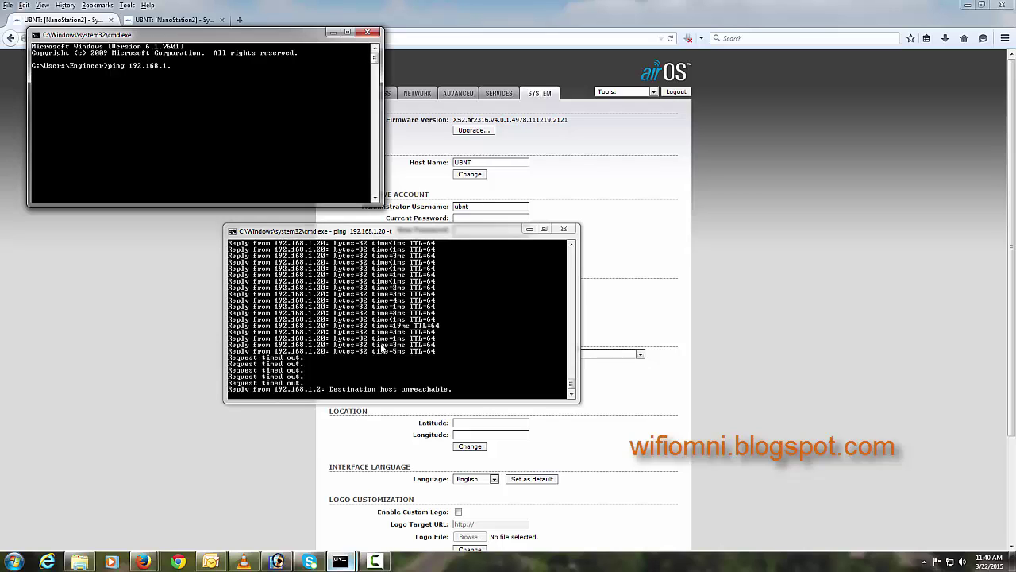
{"action": "type", "text": "21"}
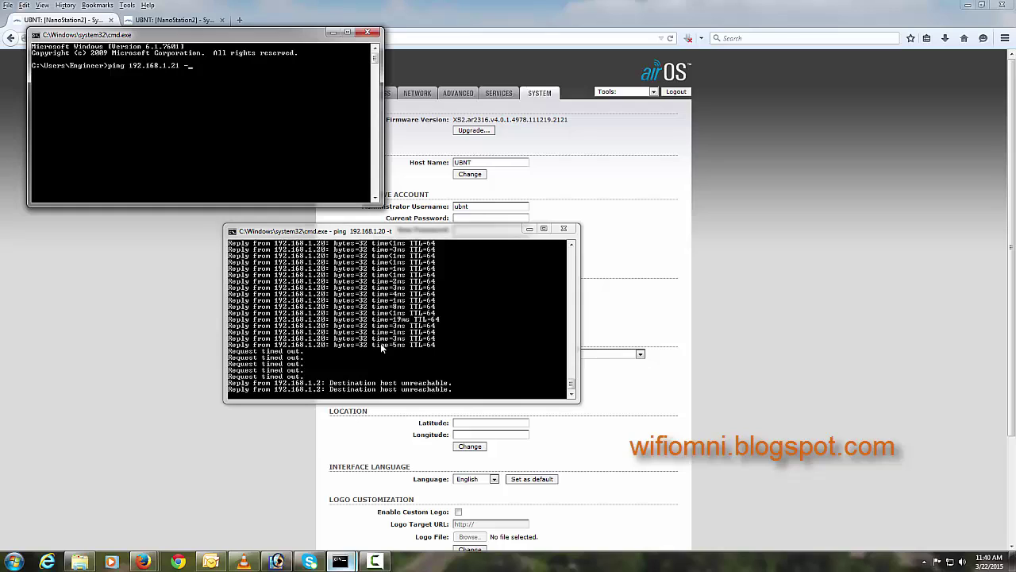
{"action": "type", "text": " -t"}
{"action": "key", "text": "Return"}
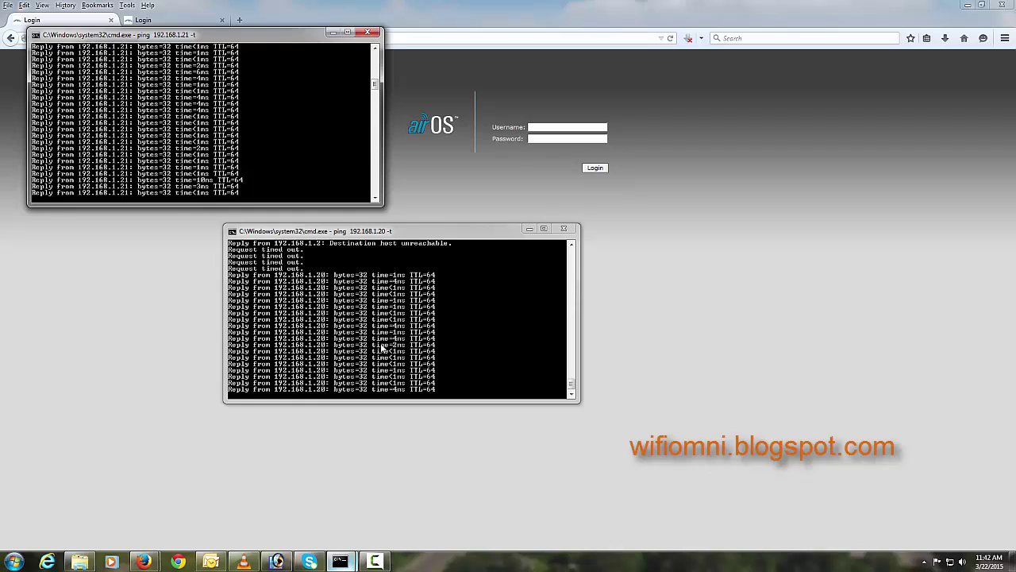
Return to Firefox, log in to the 192.168.1.20 device as ubnt with the account password, and check its firmware version
{"action": "left_click", "coordinate": [382, 347]}
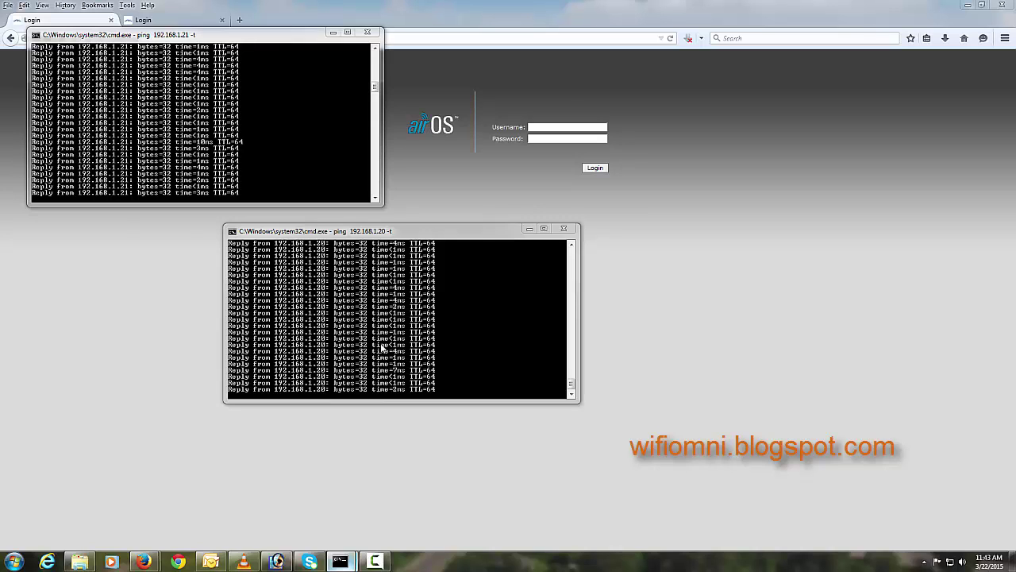
{"action": "left_click", "coordinate": [333, 33]}
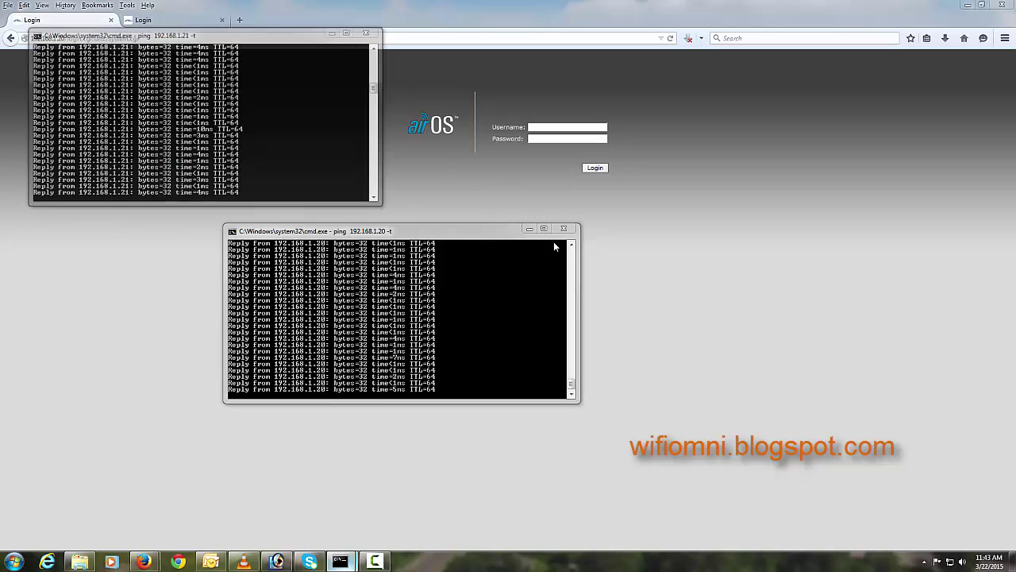
{"action": "left_click", "coordinate": [467, 131]}
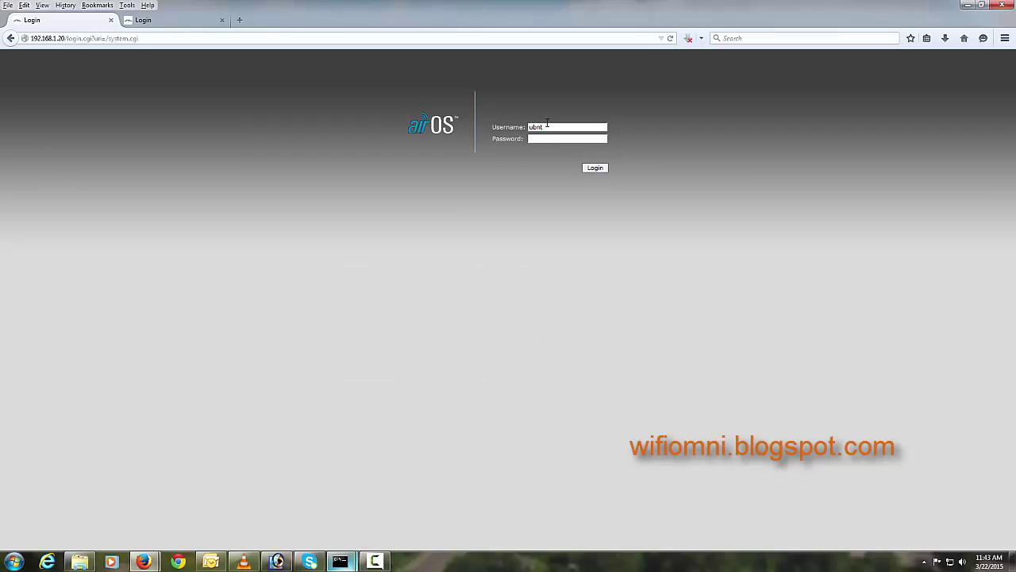
{"action": "key", "text": "Return"}
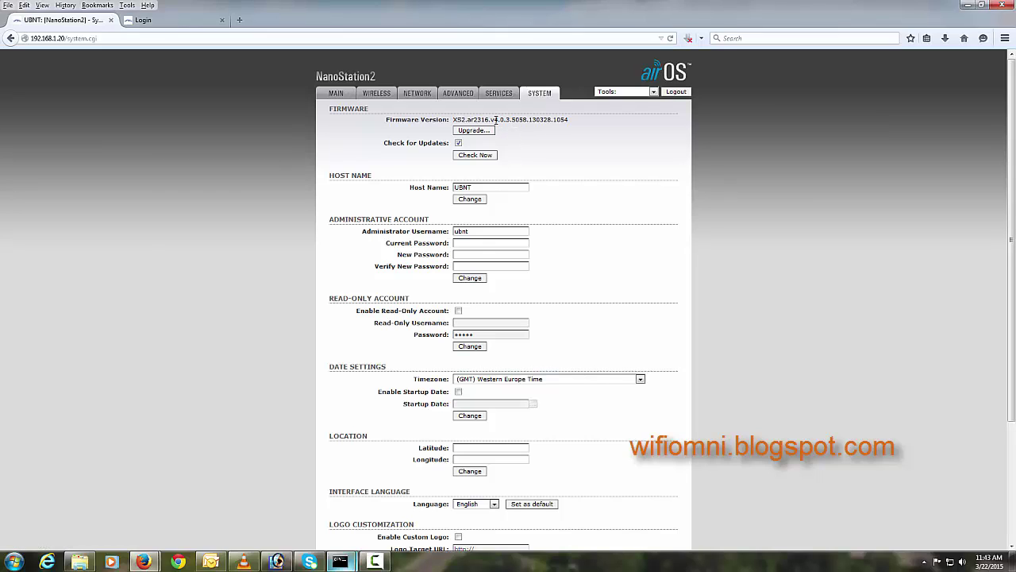
{"action": "left_click_drag", "start_coordinate": [494, 119], "coordinate": [527, 123]}
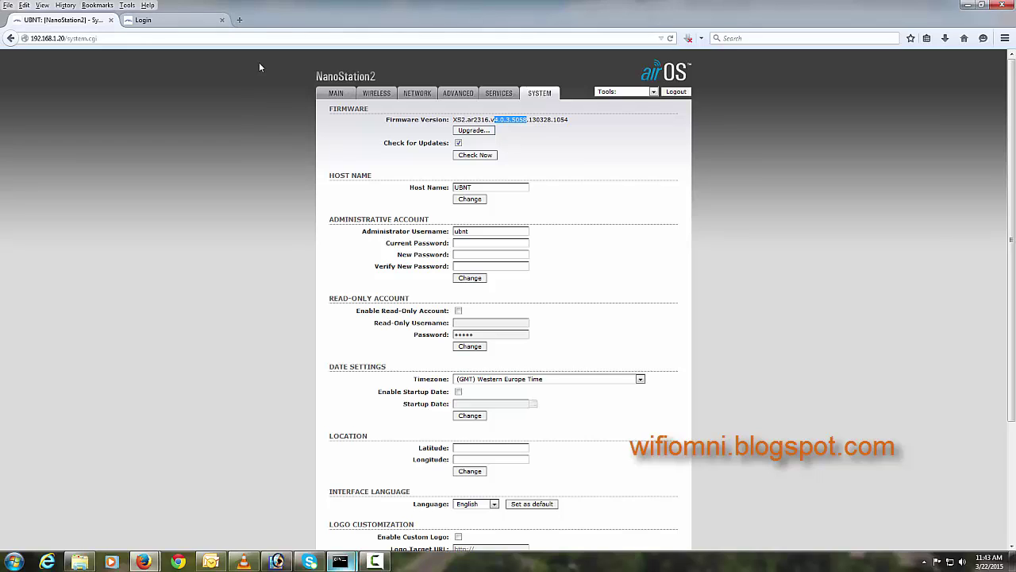
Log in to the 192.168.1.21 device as ubnt with the account password and check its firmware version
{"action": "key", "text": "ctrl+Tab"}
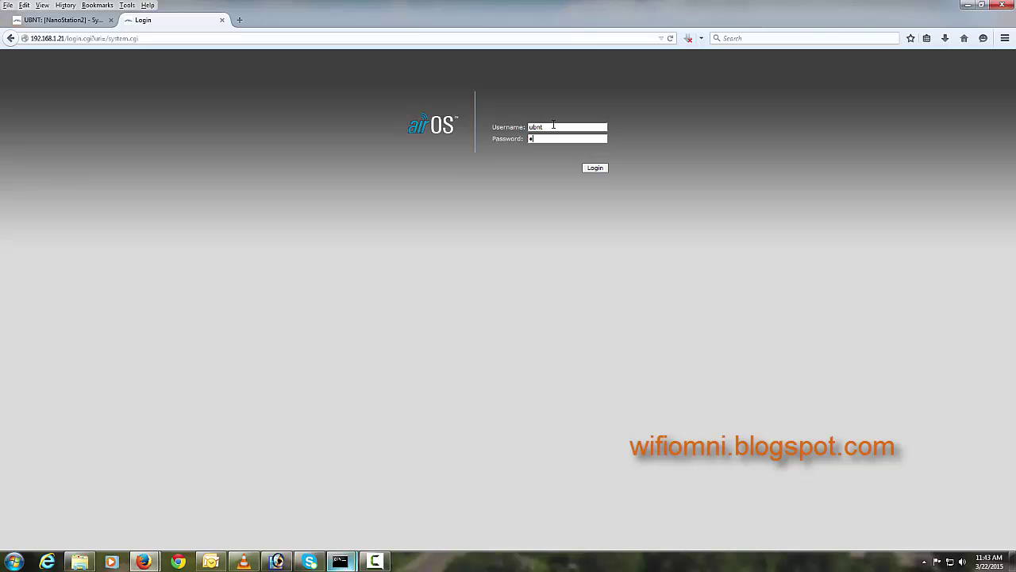
{"action": "key", "text": "Return"}
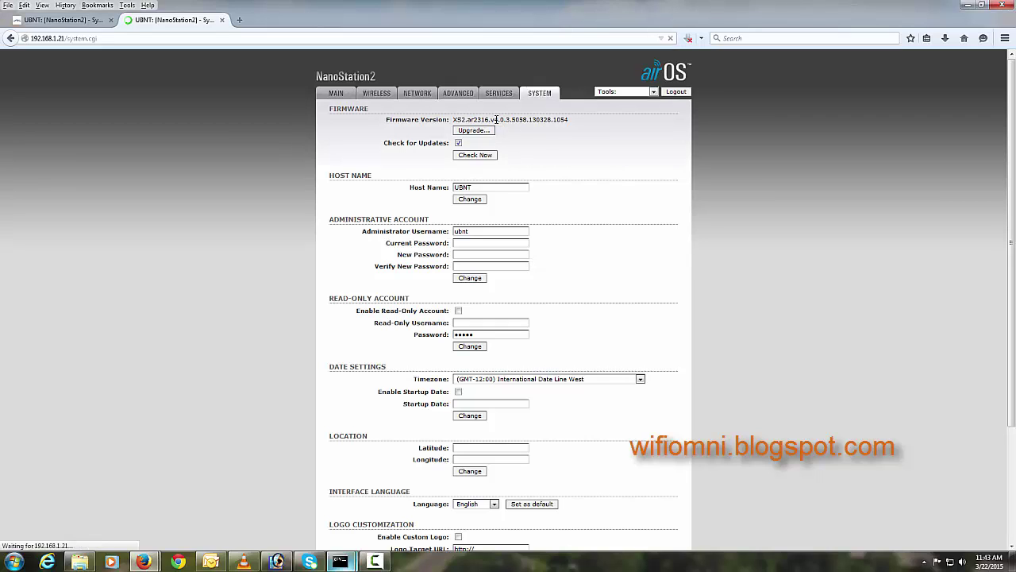
{"action": "left_click_drag", "start_coordinate": [496, 119], "coordinate": [530, 124]}
{"action": "left_click", "coordinate": [488, 141]}
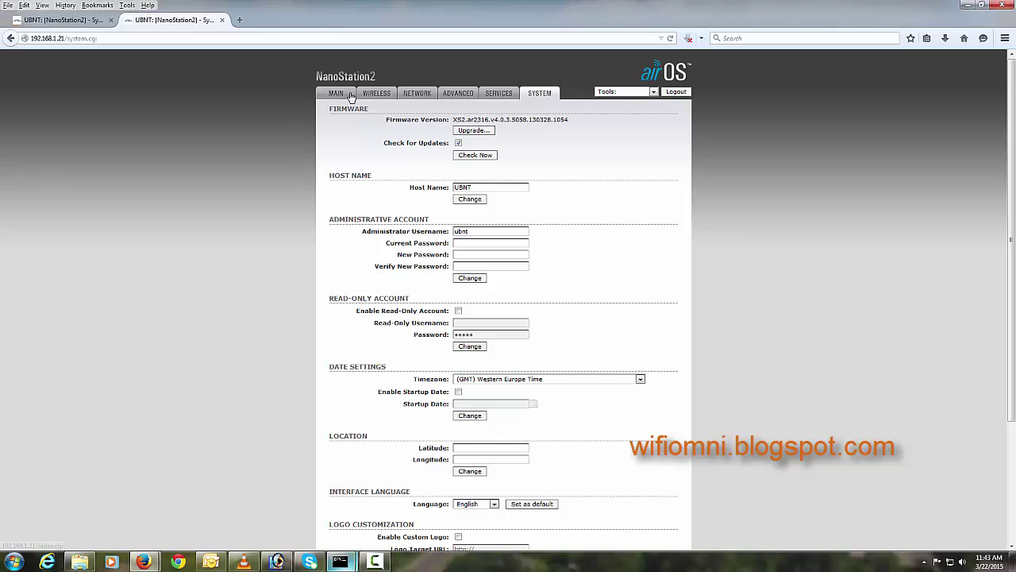
Check the wireless settings of the 192.168.1.21 device and look through its available wireless modes without changing the selection
{"action": "left_click", "coordinate": [375, 93]}
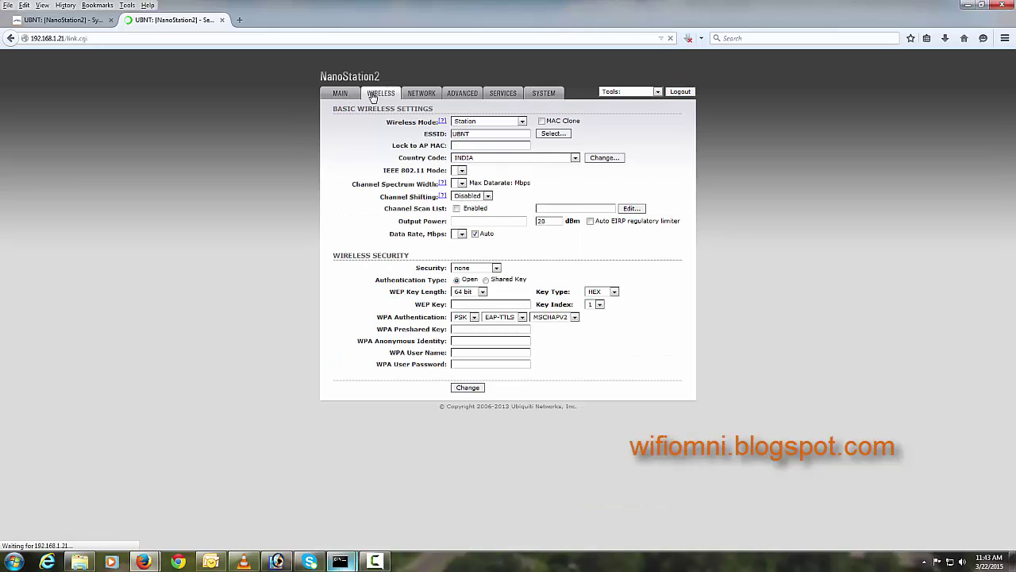
{"action": "left_click", "coordinate": [523, 123]}
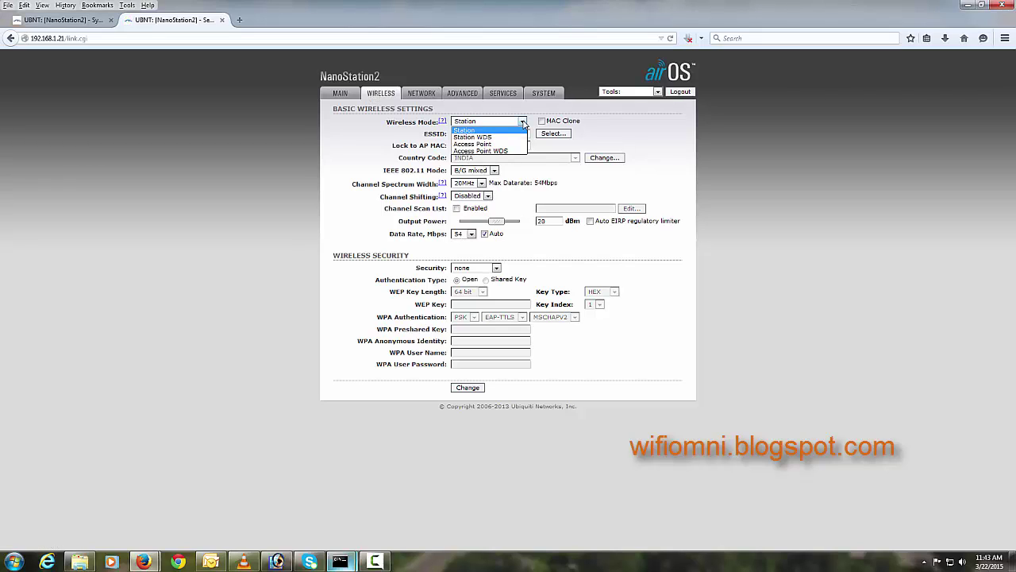
{"action": "left_click", "coordinate": [523, 123]}
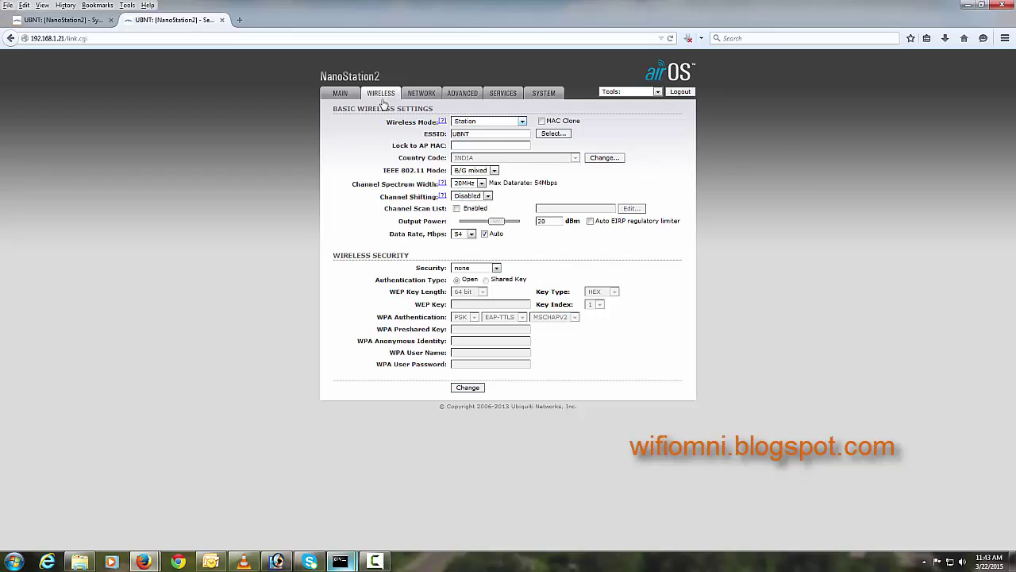
Switch to the 192.168.1.20 device, check its wireless settings and view its available wireless modes, keeping the selected mode
{"action": "key", "text": "ctrl+Tab"}
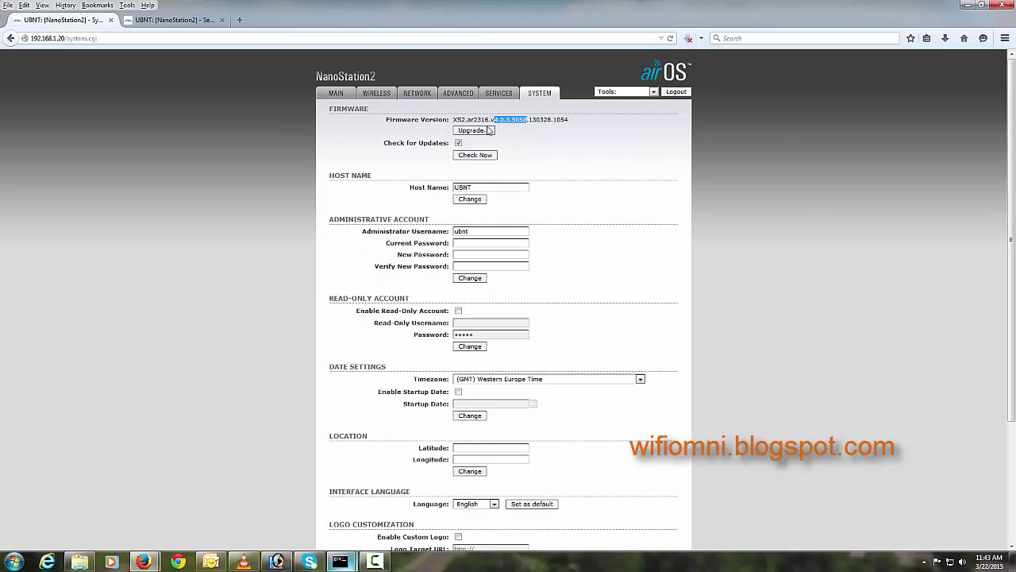
{"action": "left_click", "coordinate": [376, 94]}
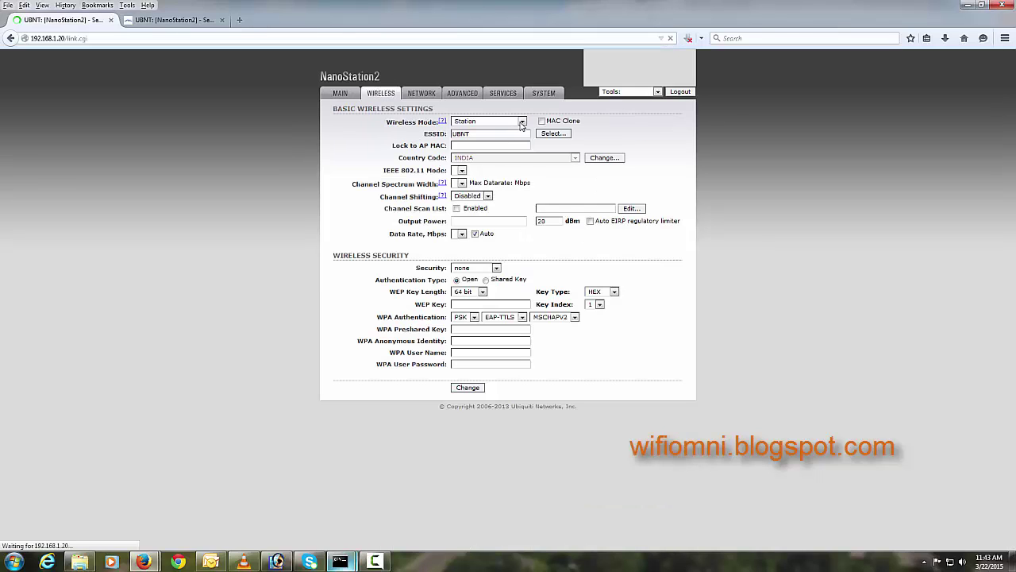
{"action": "left_click", "coordinate": [522, 122]}
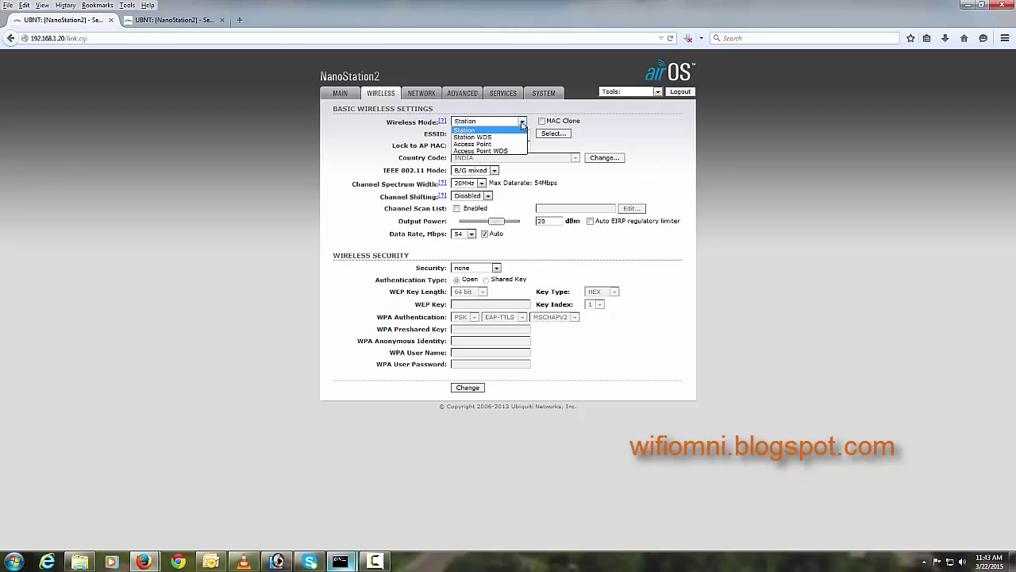
{"action": "left_click", "coordinate": [521, 123]}
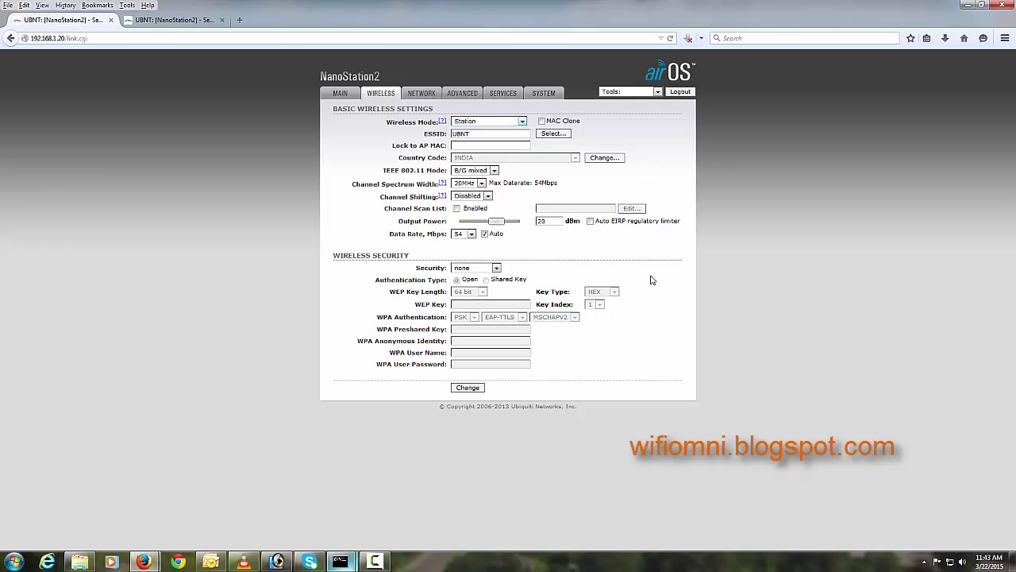